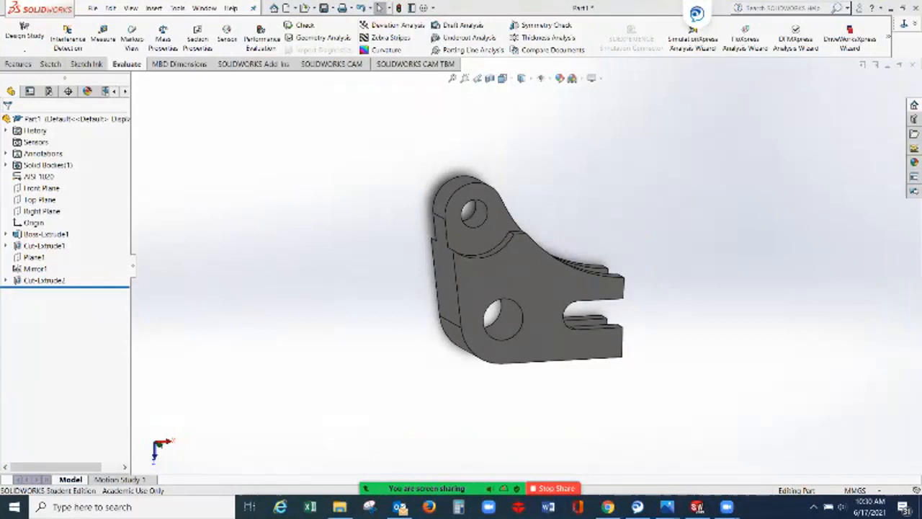
Consult the q3c.PNG drawing in Photos, and in the base extrusion's sketch set the angle of the centreline joining the two holes to 20 degrees
{"action": "mouse_move", "coordinate": [666, 507]}
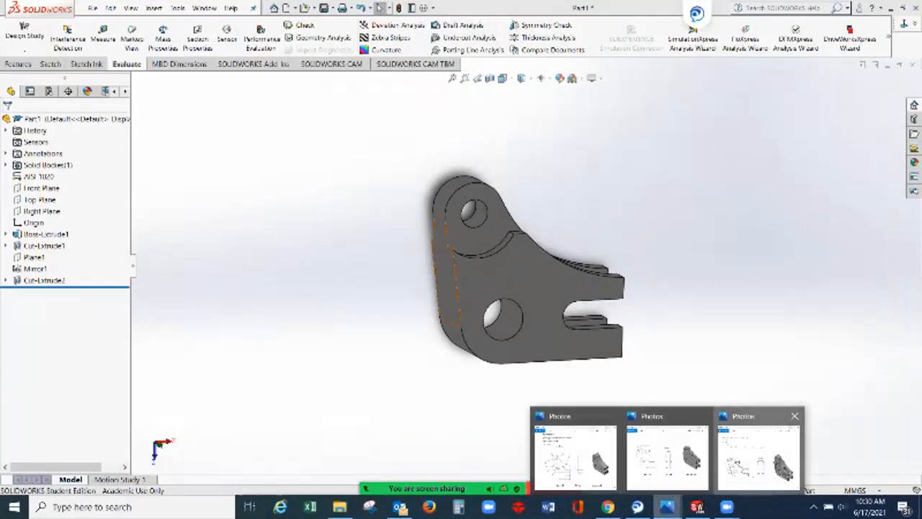
{"action": "left_click", "coordinate": [758, 450]}
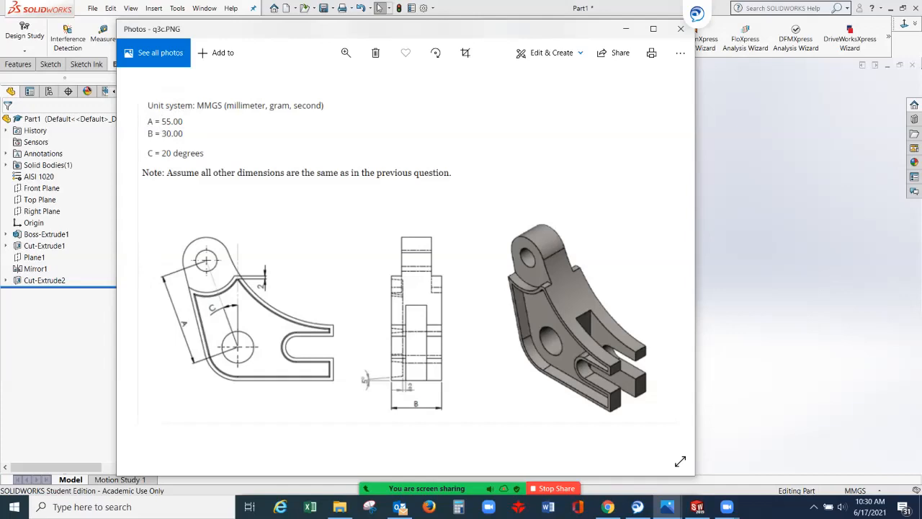
{"action": "key", "text": "alt+Tab"}
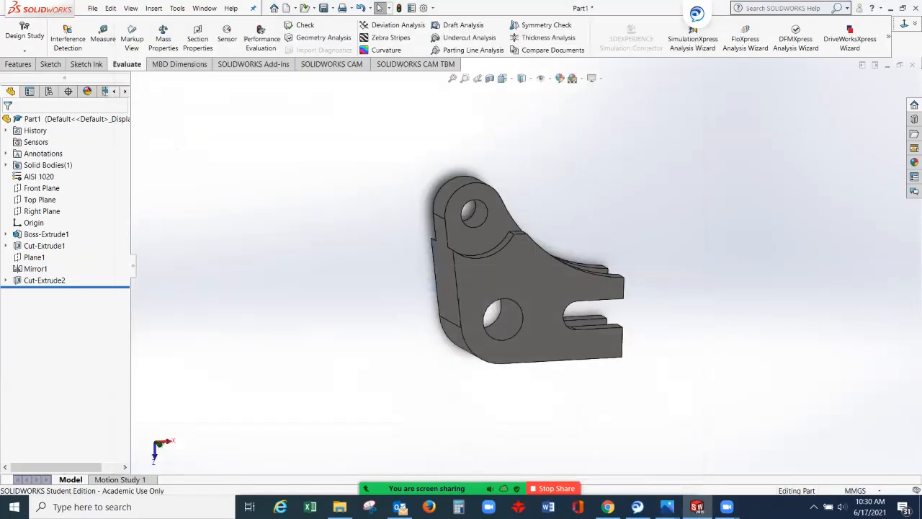
{"action": "middle_click_drag", "start_coordinate": [525, 288], "coordinate": [479, 310]}
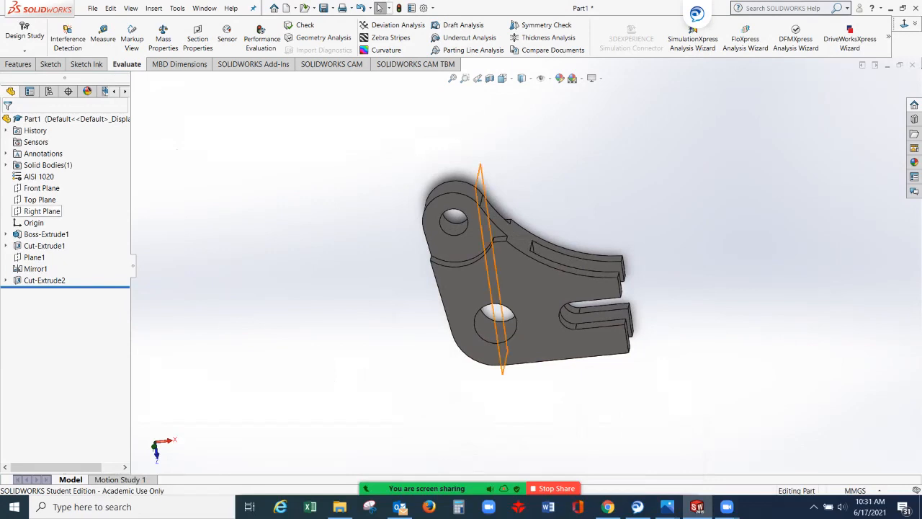
{"action": "left_click", "coordinate": [5, 234]}
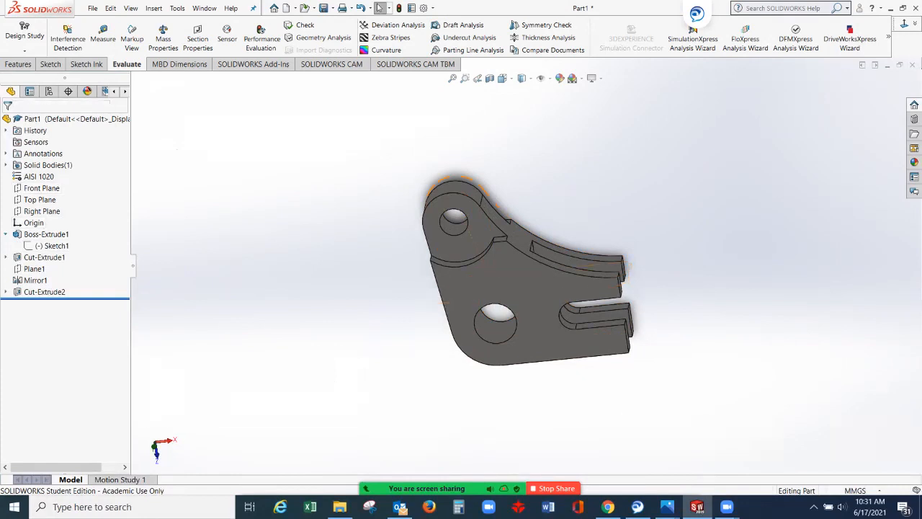
{"action": "left_click", "coordinate": [52, 246]}
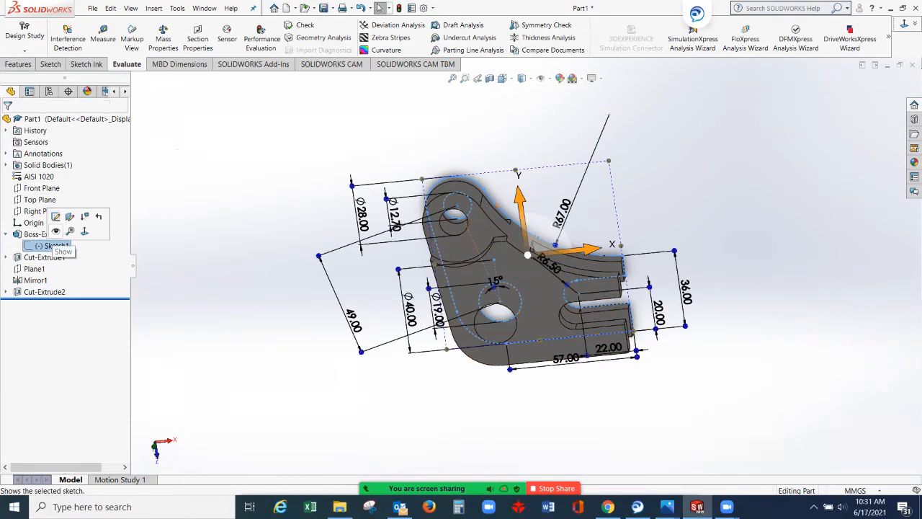
{"action": "left_click", "coordinate": [55, 216]}
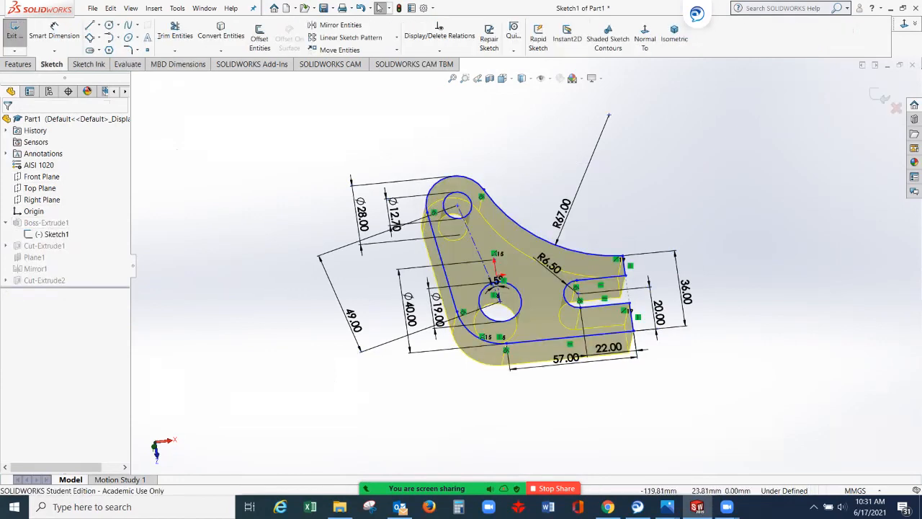
{"action": "key", "text": "ctrl+8"}
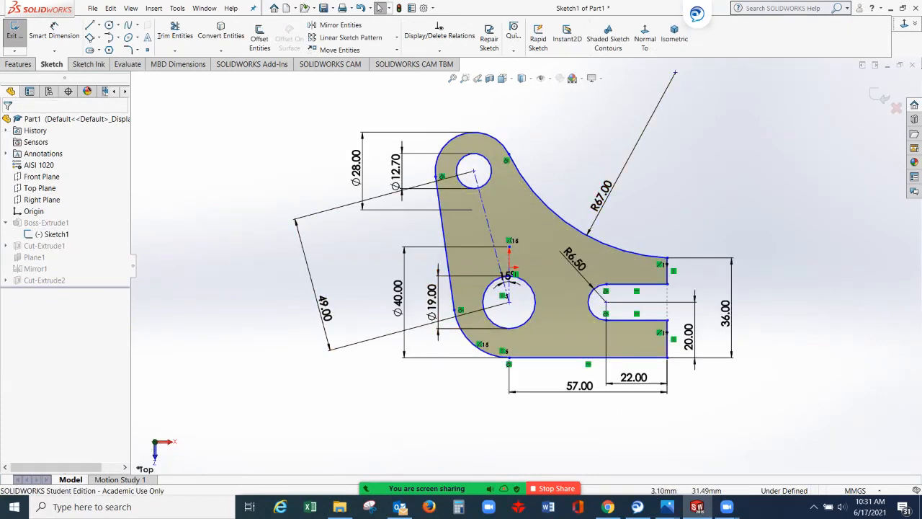
{"action": "scroll", "coordinate": [512, 273], "scroll_direction": "down", "scroll_amount": 2}
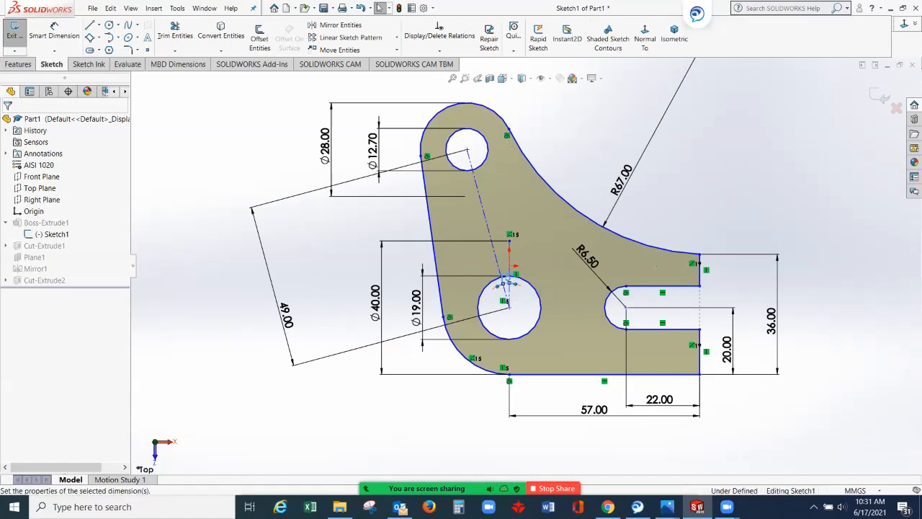
{"action": "double_click", "coordinate": [508, 280]}
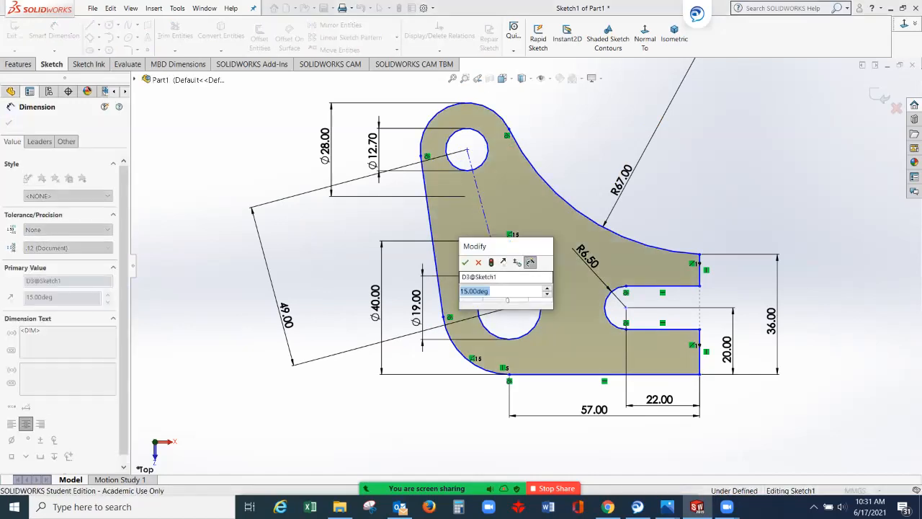
{"action": "type", "text": "20"}
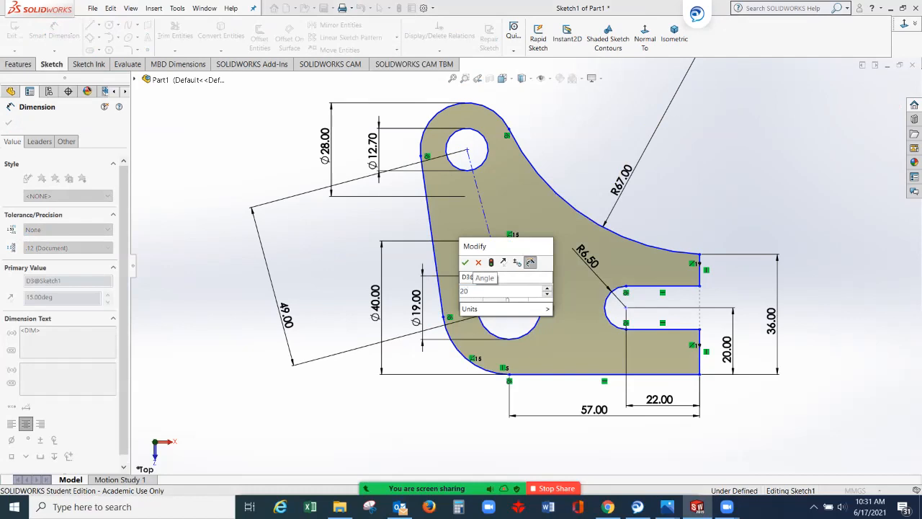
{"action": "left_click", "coordinate": [465, 262]}
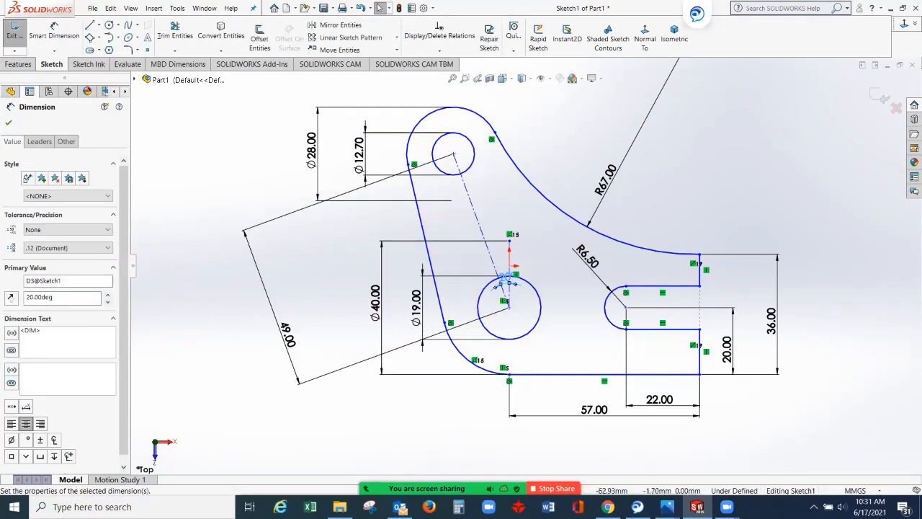
Move the hole centre-to-centre dimension closer to the profile, set it to 55 mm per the q3c.PNG drawing, and exit the sketch
{"action": "left_click_drag", "start_coordinate": [270, 301], "coordinate": [327, 280]}
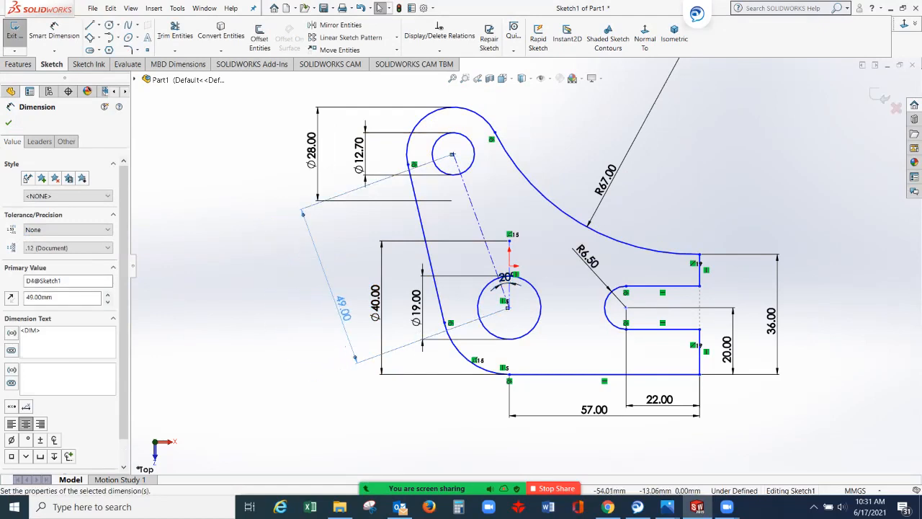
{"action": "mouse_move", "coordinate": [667, 507]}
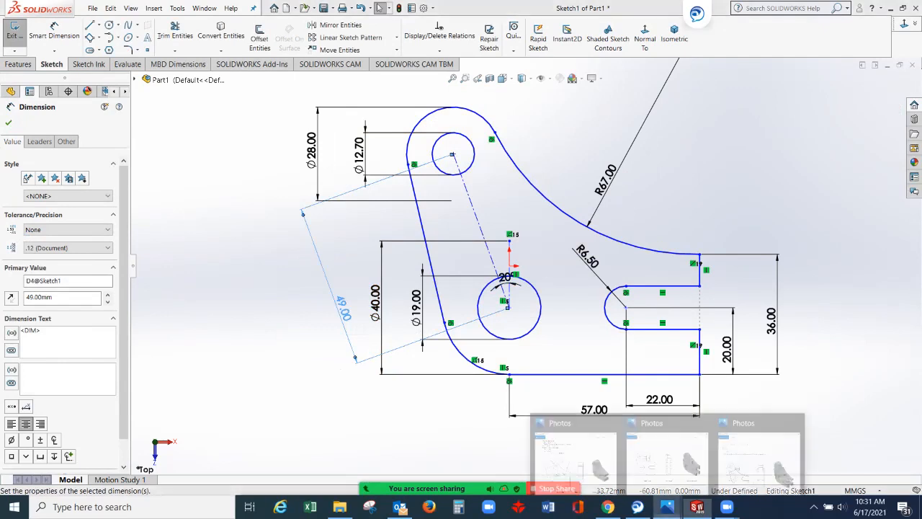
{"action": "left_click", "coordinate": [756, 458]}
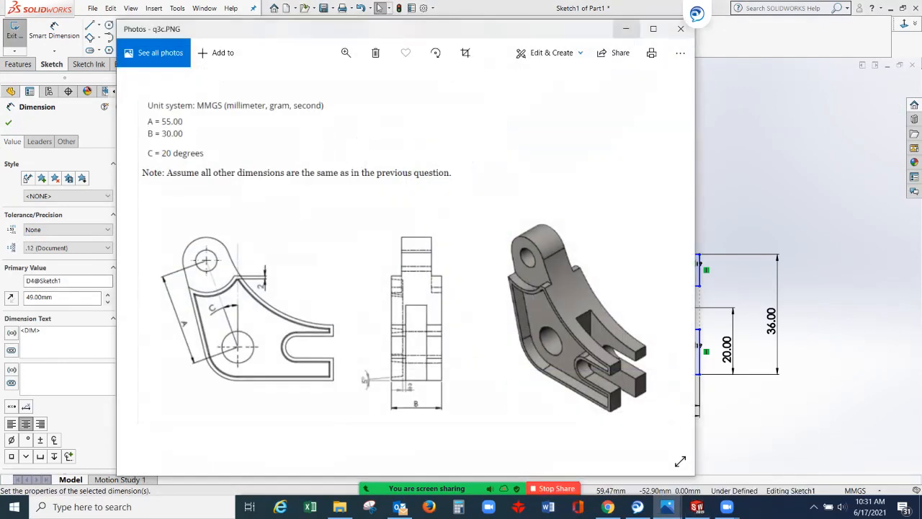
{"action": "left_click", "coordinate": [626, 29]}
{"action": "double_click", "coordinate": [340, 306]}
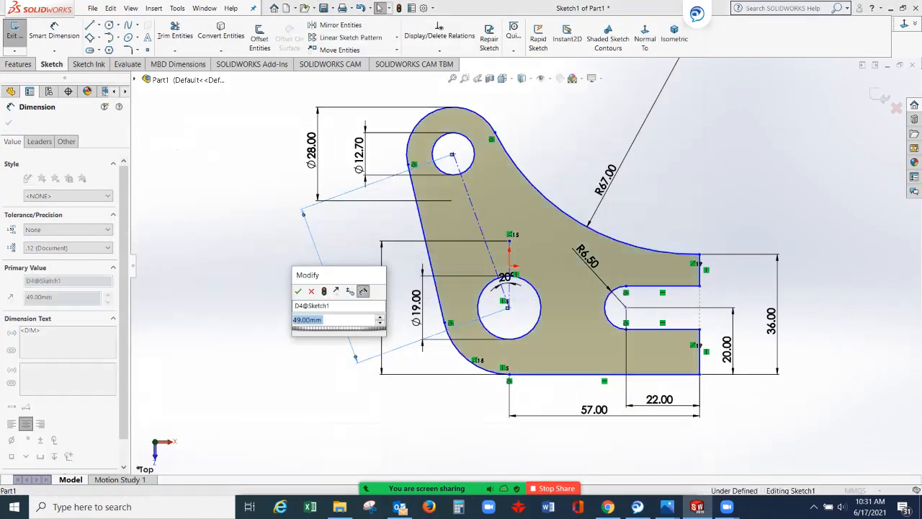
{"action": "type", "text": "55"}
{"action": "key", "text": "Return"}
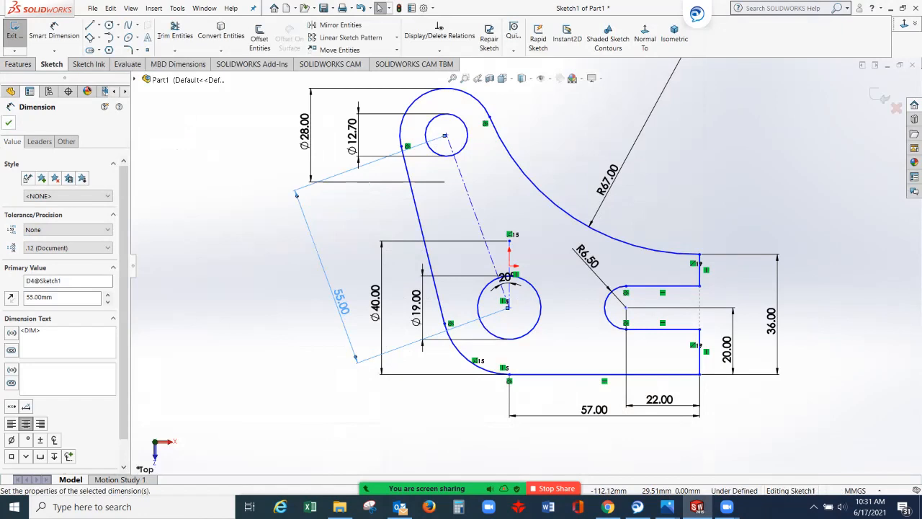
{"action": "left_click", "coordinate": [9, 122]}
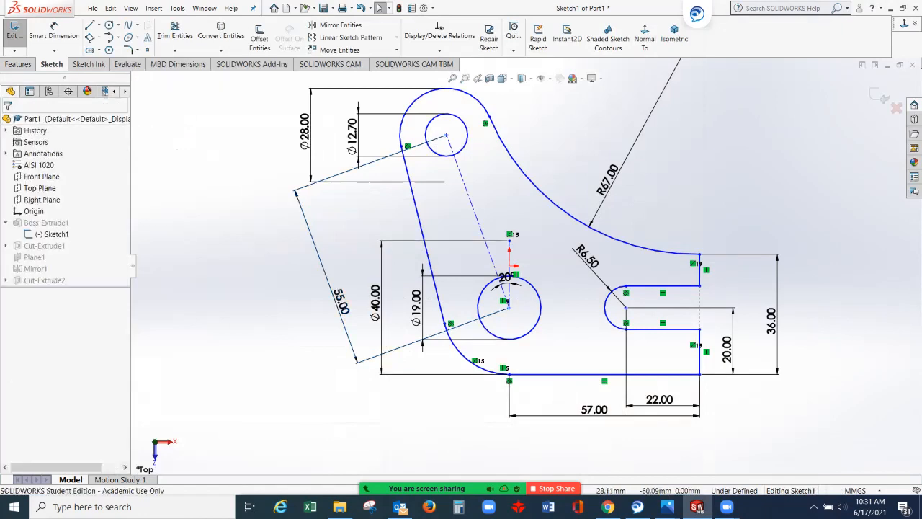
{"action": "mouse_move", "coordinate": [696, 506]}
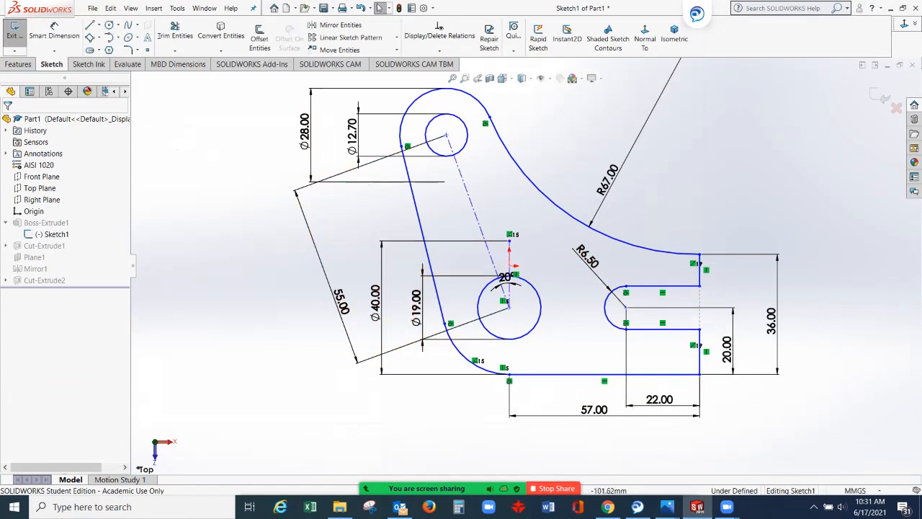
{"action": "left_click", "coordinate": [878, 96]}
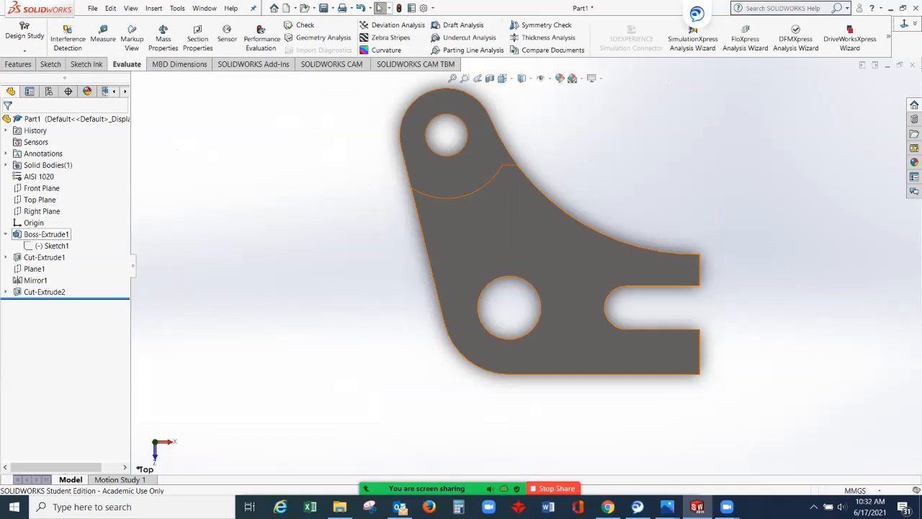
Set the base extrusion's blind depth to 30 mm
{"action": "left_click", "coordinate": [46, 234]}
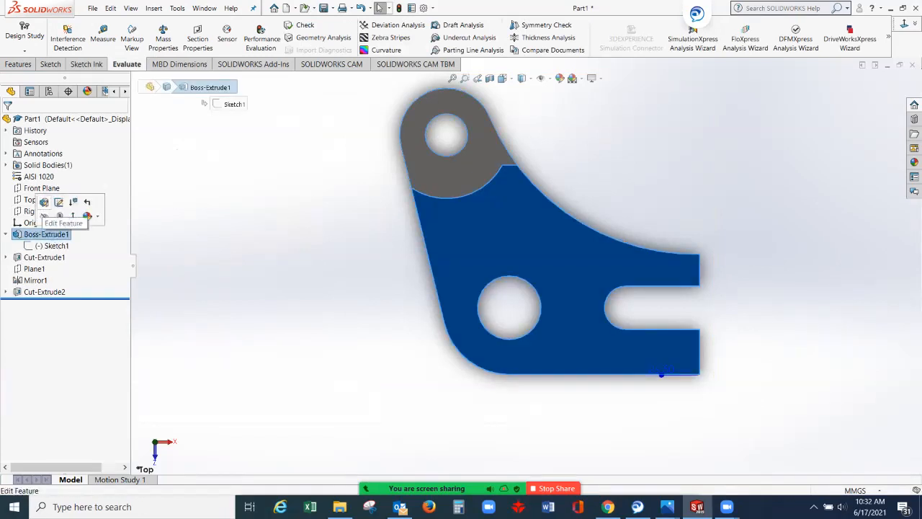
{"action": "left_click", "coordinate": [44, 203]}
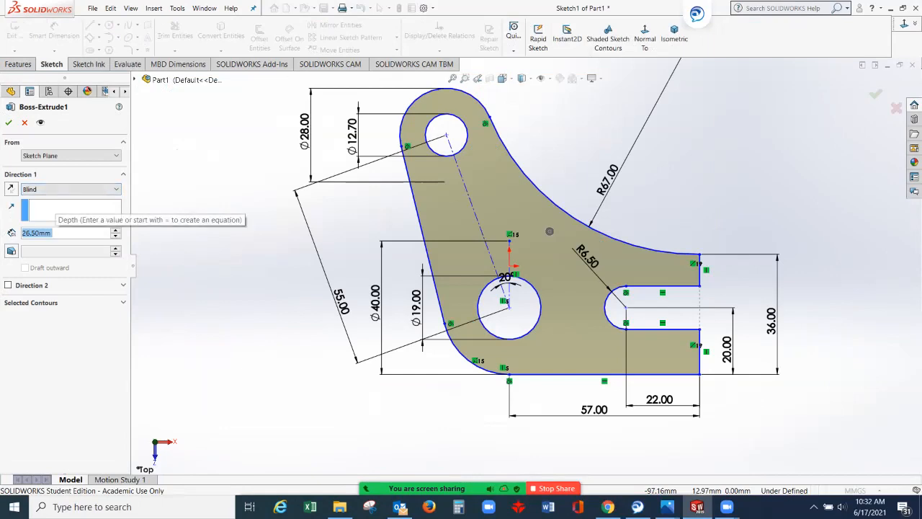
{"action": "left_click", "coordinate": [55, 233]}
{"action": "double_click", "coordinate": [55, 233]}
{"action": "type", "text": "30"}
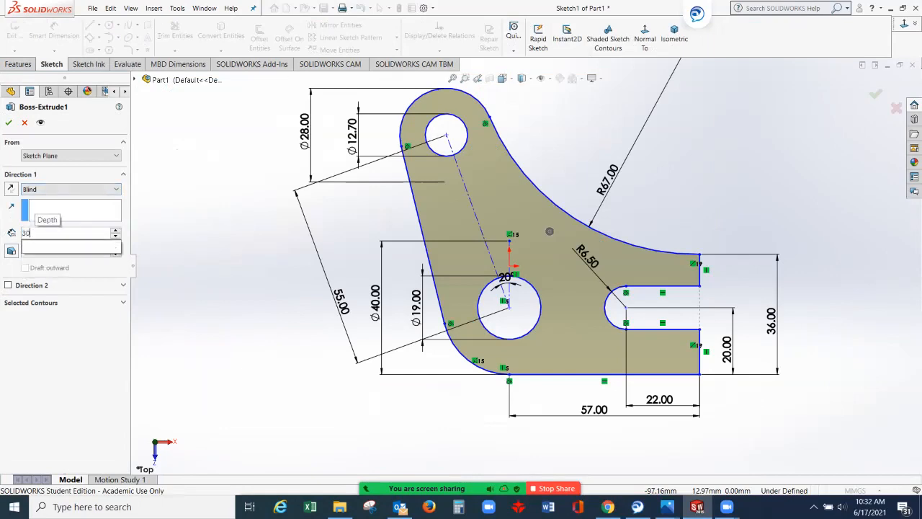
{"action": "key", "text": "Return"}
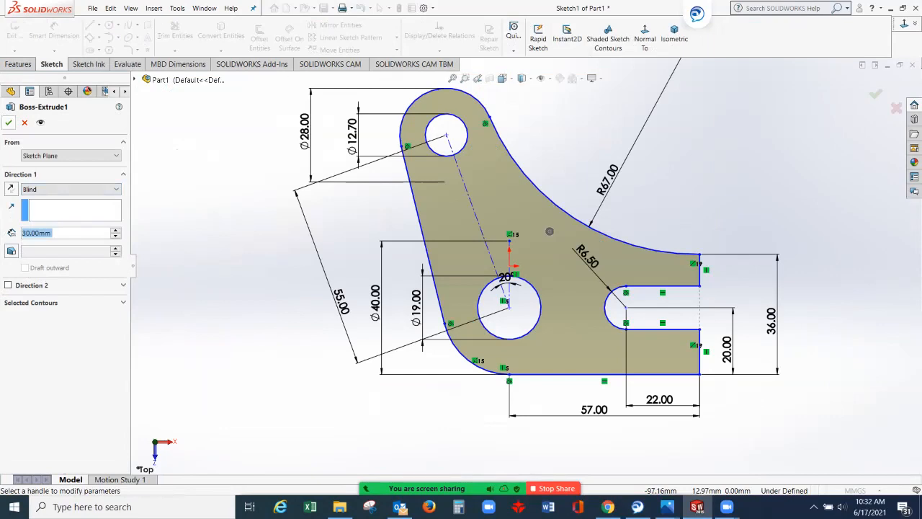
{"action": "left_click", "coordinate": [9, 122]}
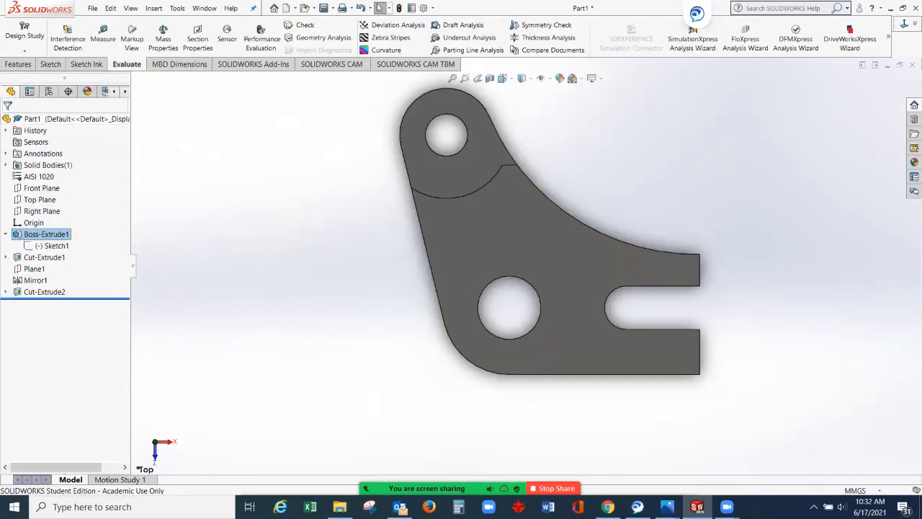
After consulting the q3c.PNG drawing, start a sketch on the large lower face of the bracket and convert the face's outer outline into sketch entities
{"action": "middle_click_drag", "start_coordinate": [605, 270], "coordinate": [520, 294]}
{"action": "mouse_move", "coordinate": [667, 506]}
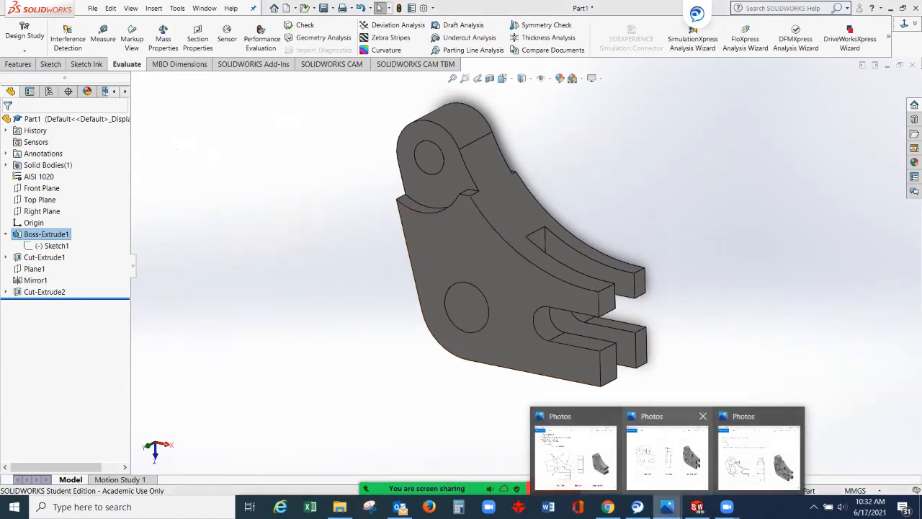
{"action": "left_click", "coordinate": [761, 448]}
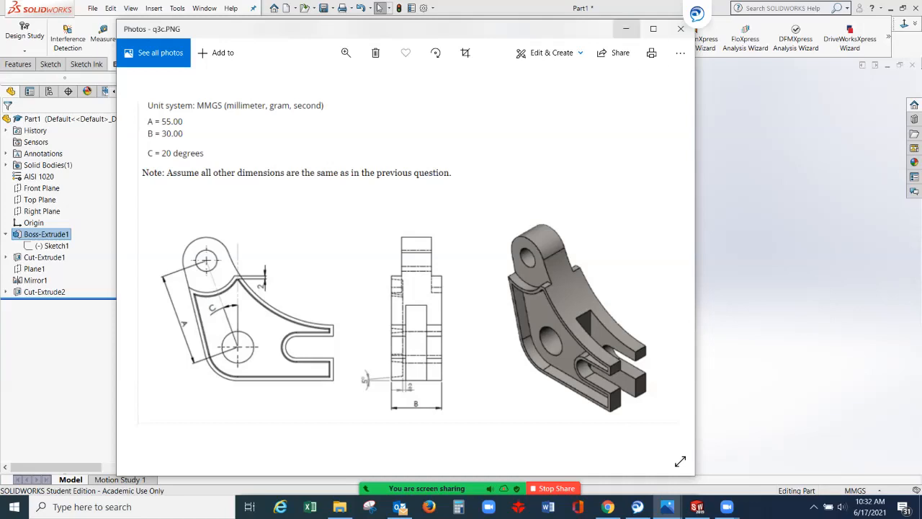
{"action": "left_click", "coordinate": [680, 29]}
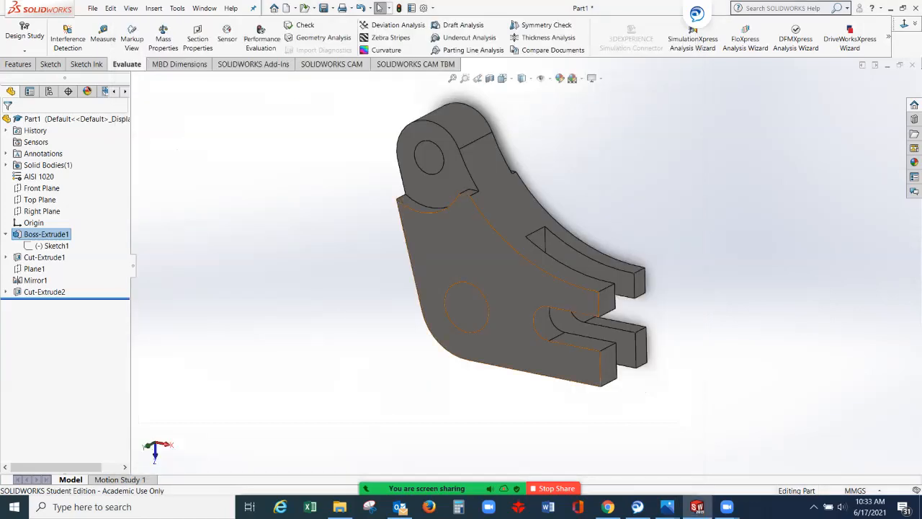
{"action": "left_click", "coordinate": [445, 256]}
{"action": "left_click", "coordinate": [503, 219]}
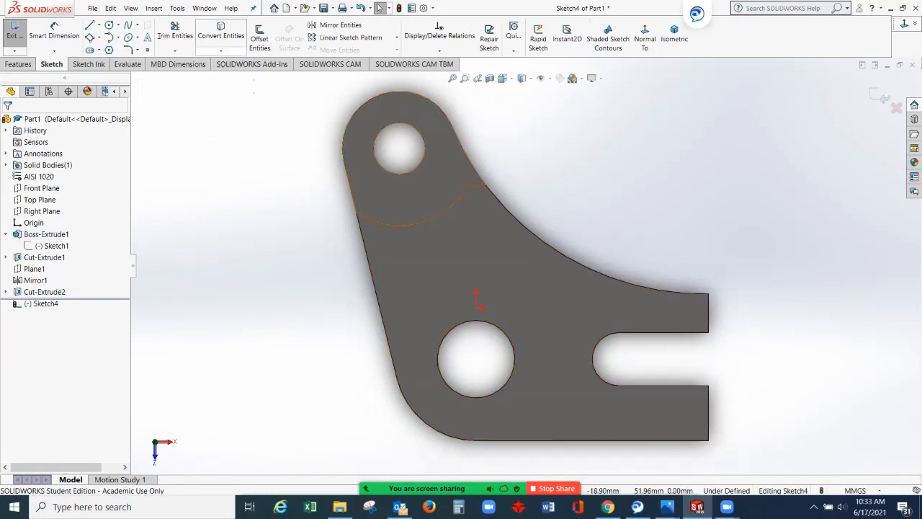
{"action": "left_click", "coordinate": [221, 32]}
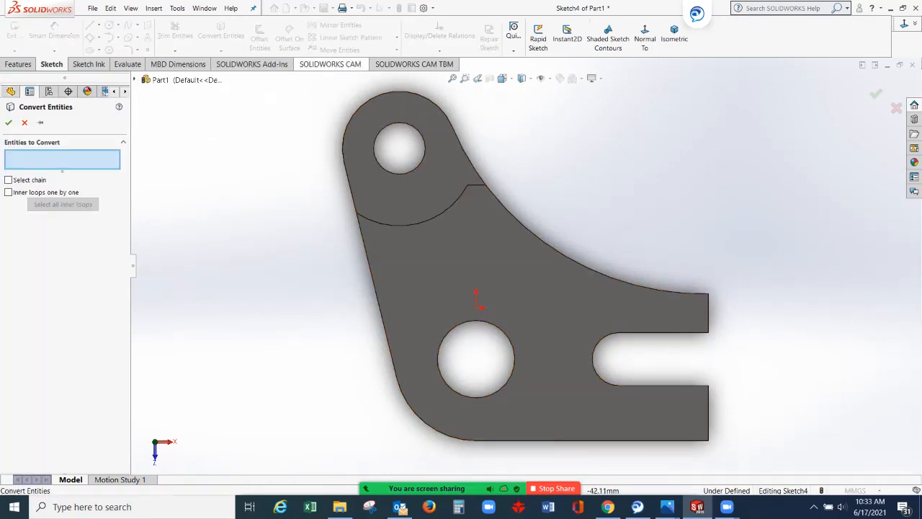
{"action": "left_click", "coordinate": [475, 233]}
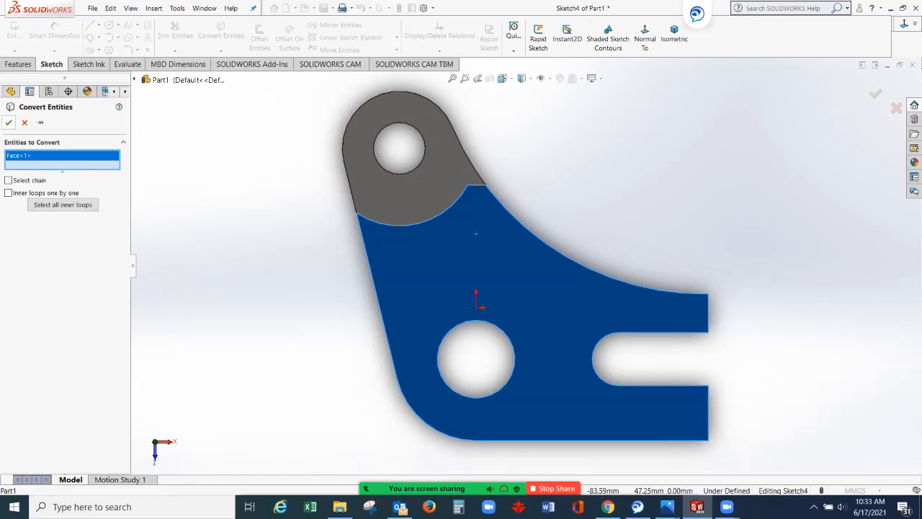
{"action": "left_click", "coordinate": [8, 122]}
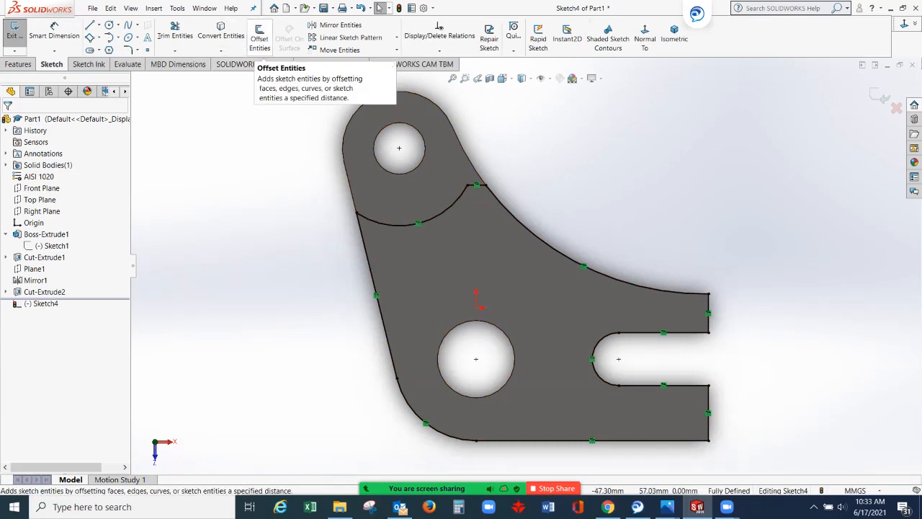
Offset the lower face's converted outline inward by 2 mm, reversing the offset direction
{"action": "left_click", "coordinate": [259, 36]}
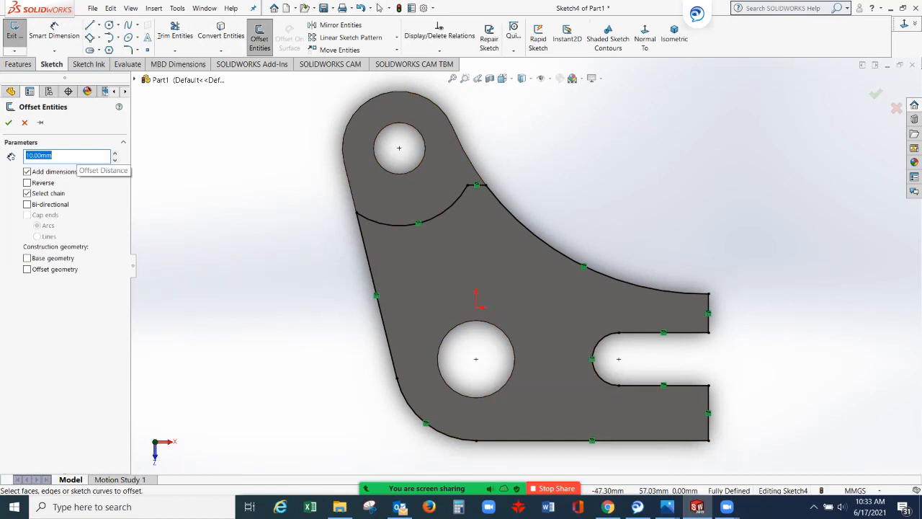
{"action": "type", "text": "2"}
{"action": "key", "text": "Return"}
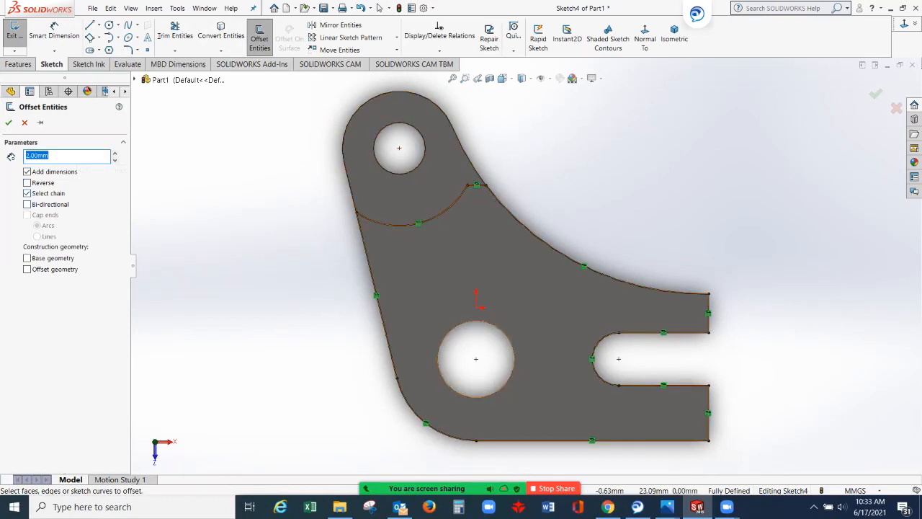
{"action": "left_click", "coordinate": [475, 245]}
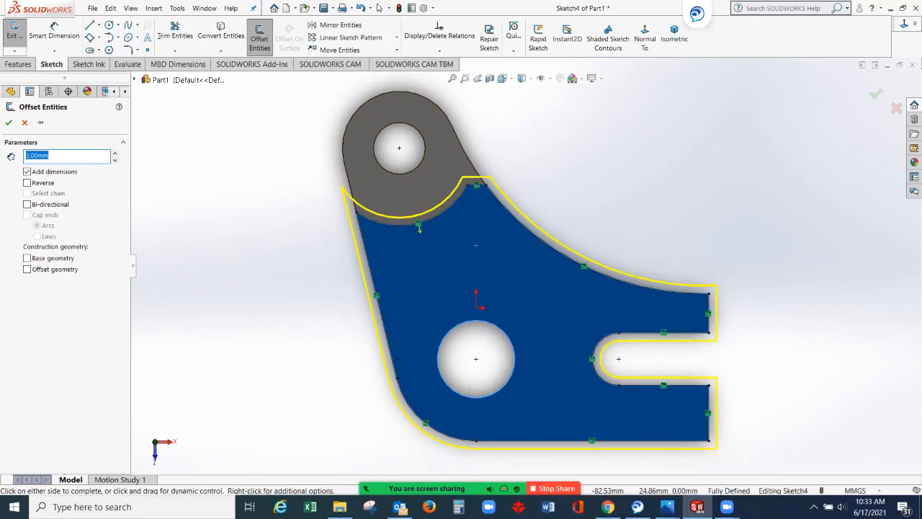
{"action": "left_click", "coordinate": [27, 182]}
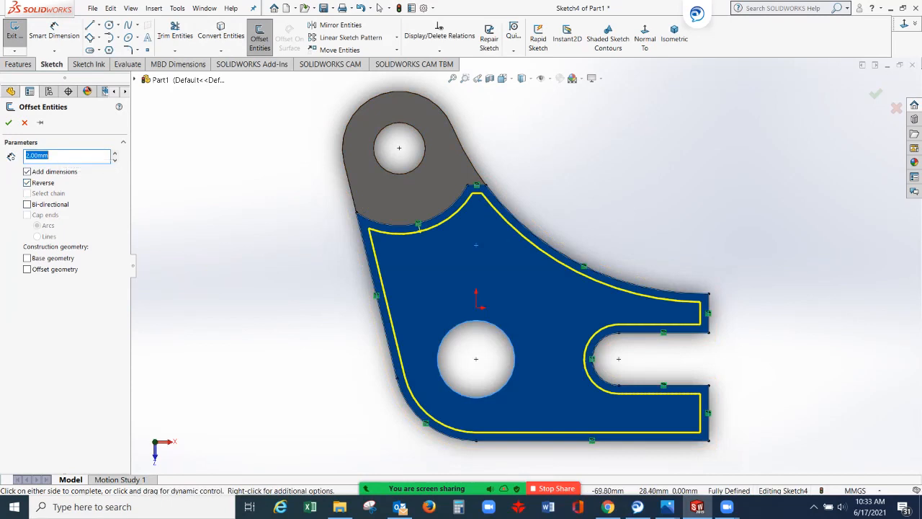
{"action": "left_click", "coordinate": [9, 122]}
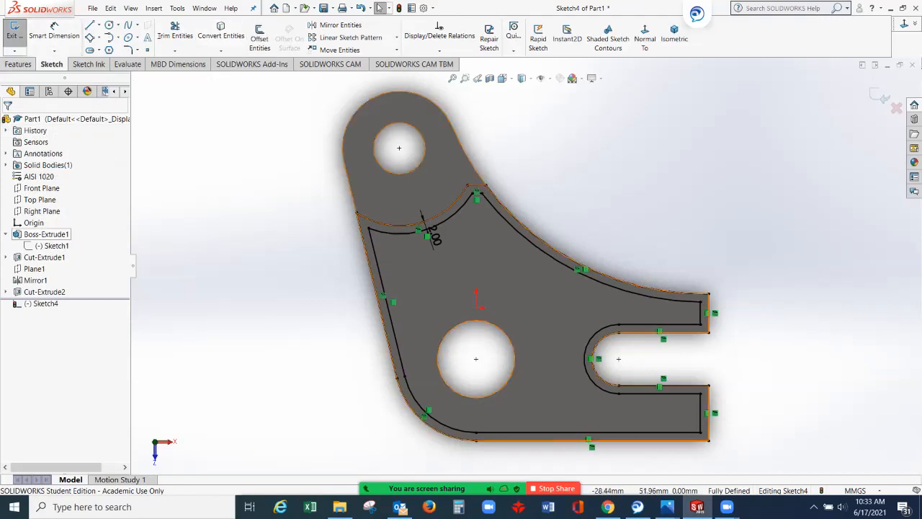
Start an Extruded Cut from the sketch, selecting the region inside the offset outline and the large hole's circle as its contours
{"action": "left_click", "coordinate": [18, 64]}
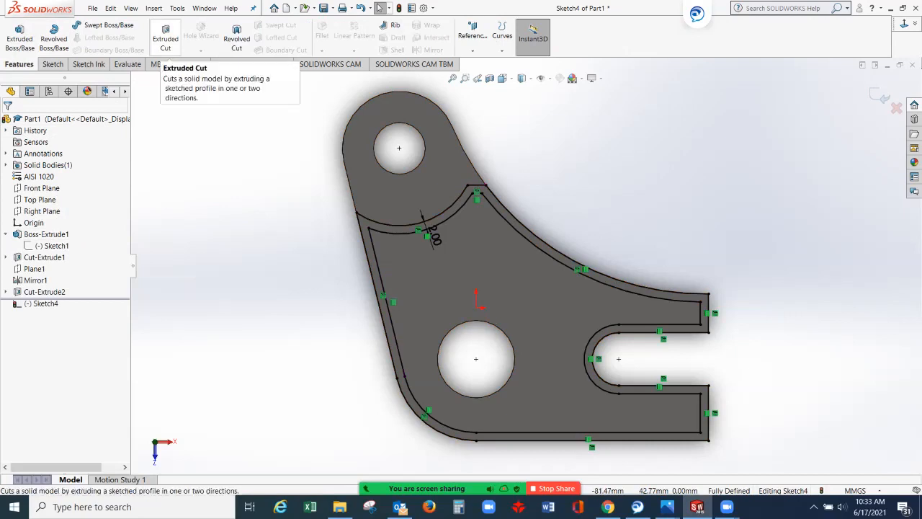
{"action": "left_click", "coordinate": [166, 40]}
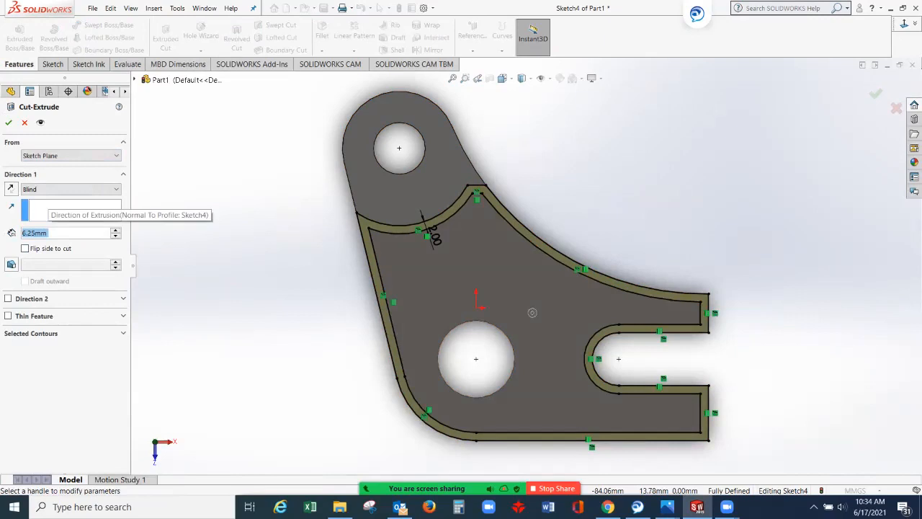
{"action": "left_click", "coordinate": [123, 333]}
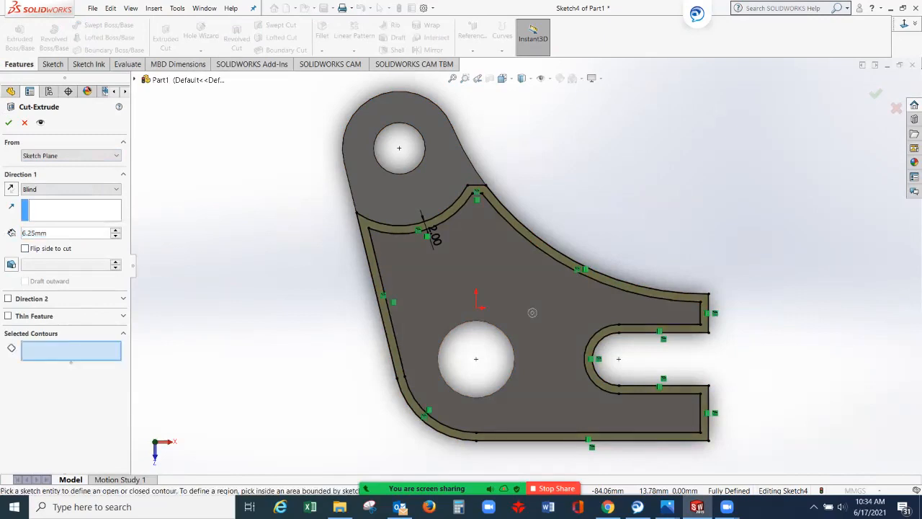
{"action": "left_click", "coordinate": [533, 312]}
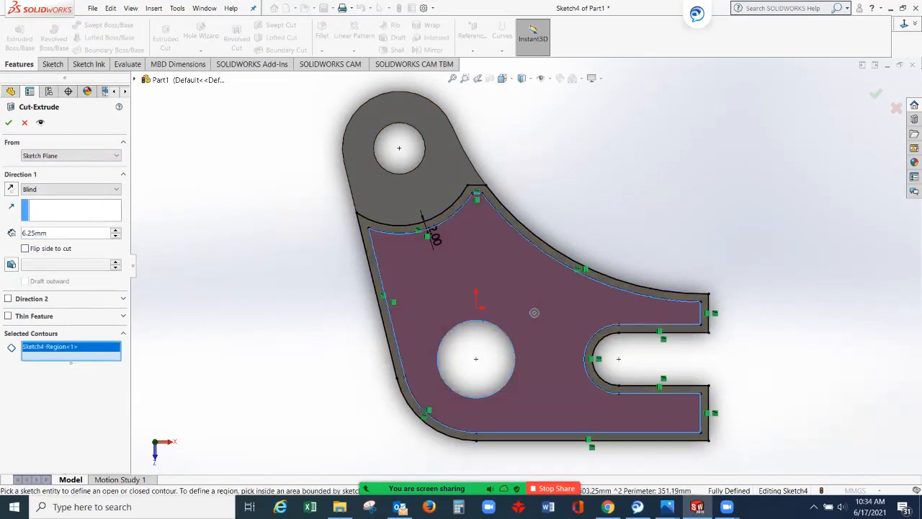
{"action": "middle_click_drag", "start_coordinate": [533, 313], "coordinate": [492, 344]}
{"action": "mouse_move", "coordinate": [655, 88]}
{"action": "middle_mouse_down"}
{"action": "mouse_move", "coordinate": [668, 70]}
{"action": "mouse_move", "coordinate": [642, 93]}
{"action": "middle_mouse_up"}
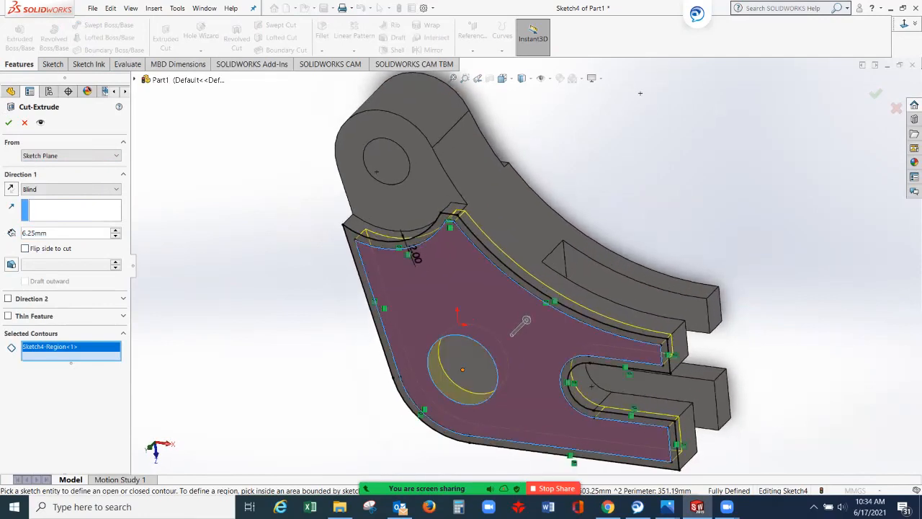
{"action": "left_click", "coordinate": [514, 333]}
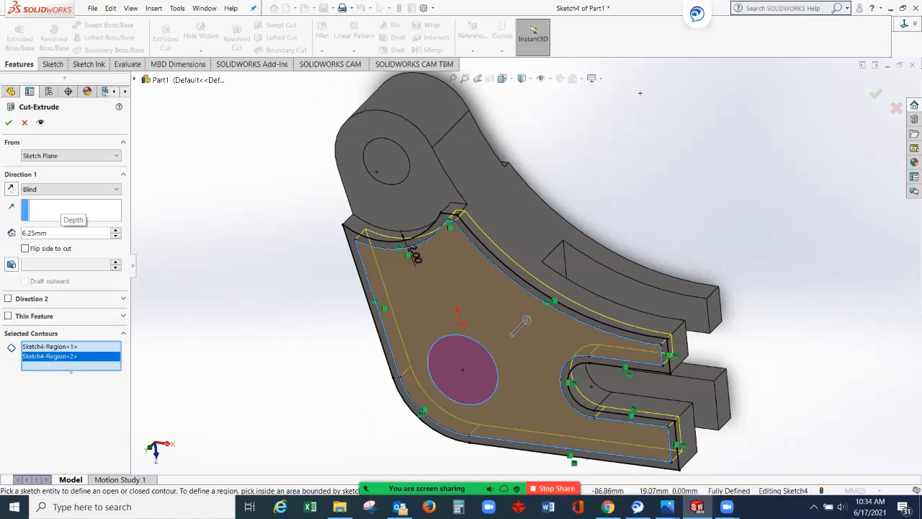
Turn on draft for the pocket cut and set its angle to 5 degrees, per the q3c.PNG drawing in Photos
{"action": "double_click", "coordinate": [60, 232]}
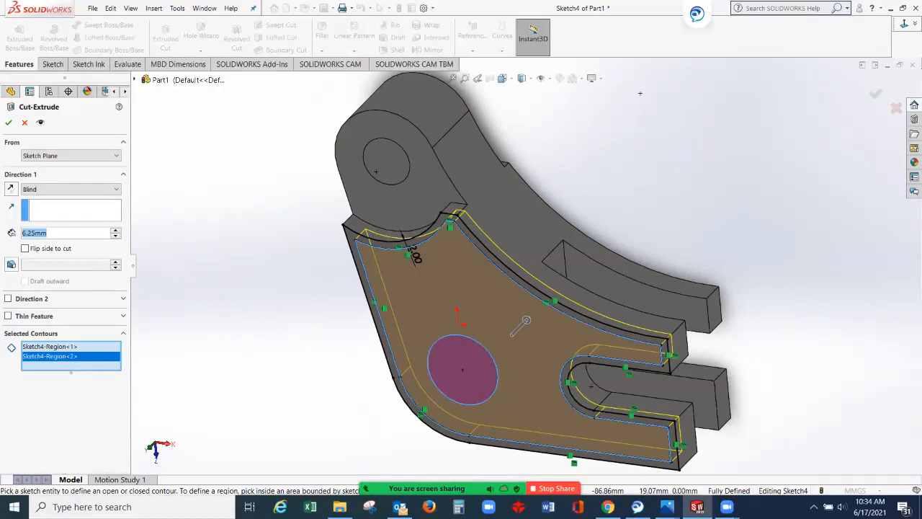
{"action": "left_click", "coordinate": [11, 265]}
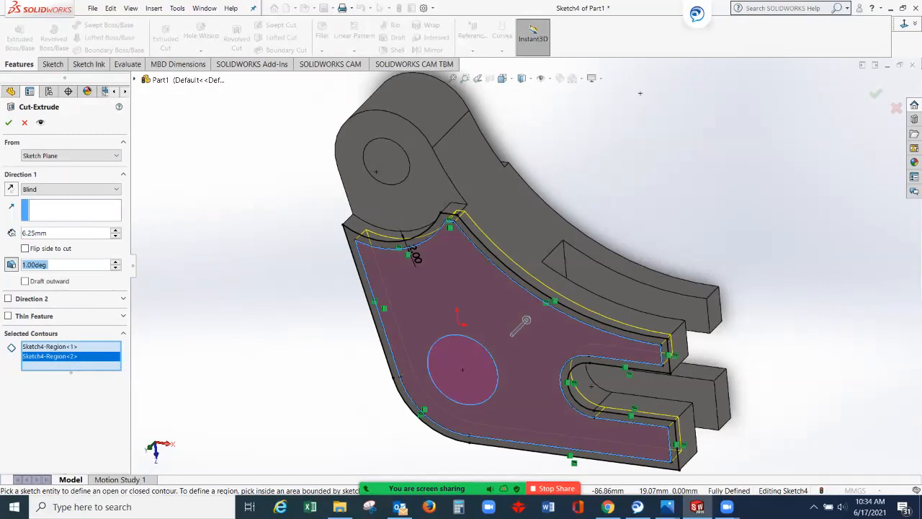
{"action": "mouse_move", "coordinate": [667, 506]}
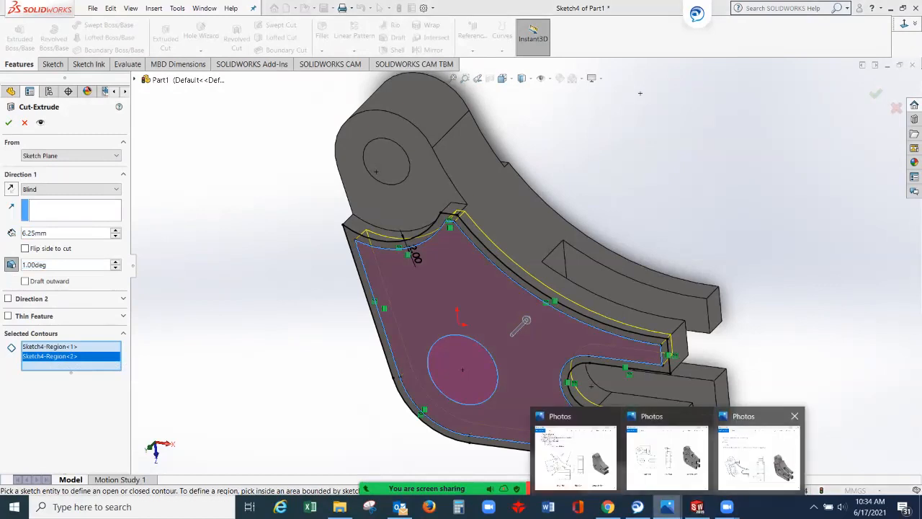
{"action": "left_click", "coordinate": [680, 461]}
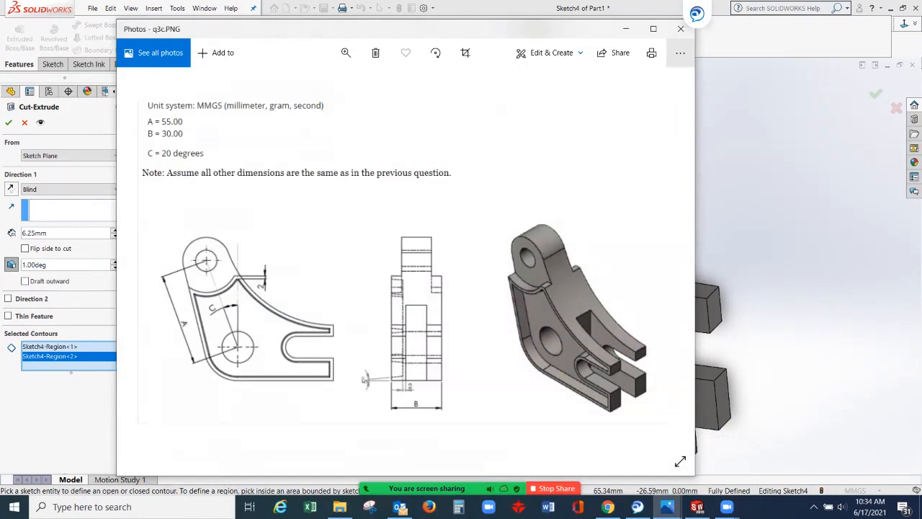
{"action": "left_click", "coordinate": [625, 29]}
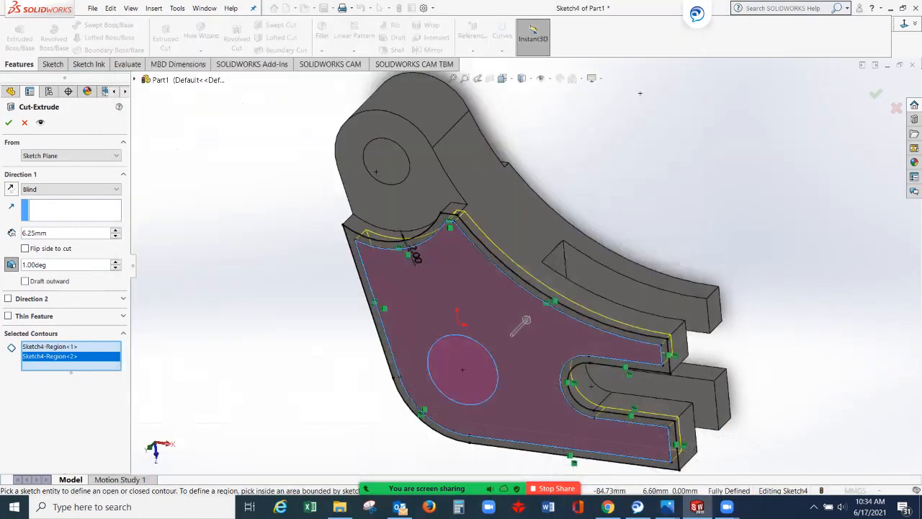
{"action": "left_click", "coordinate": [40, 265]}
{"action": "type", "text": "5"}
{"action": "key", "text": "Return"}
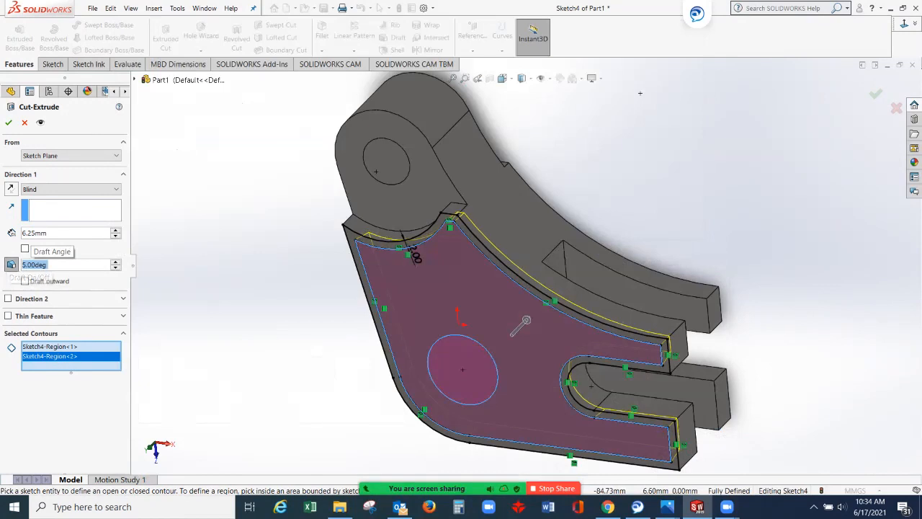
Compare the side views in the q3c.PNG and q3b.PNG drawings in Photos for the dimensions that determine the pocket's depth
{"action": "double_click", "coordinate": [34, 232]}
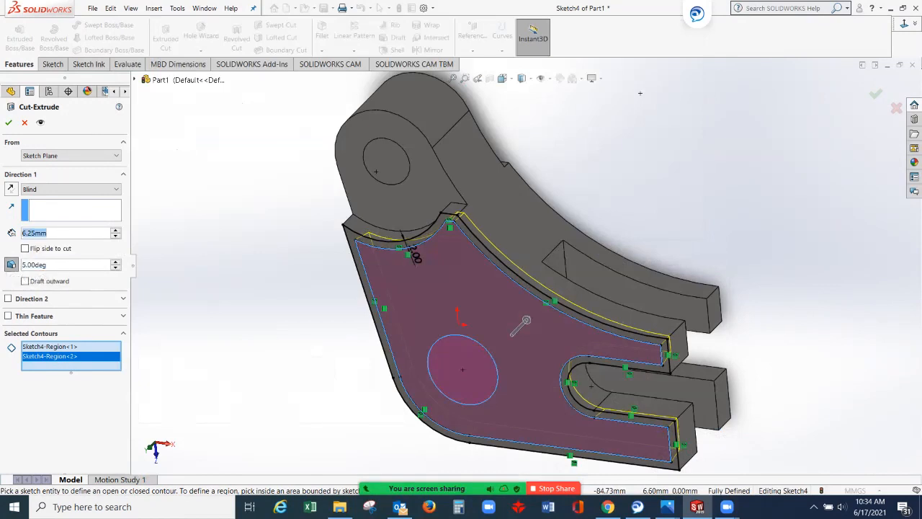
{"action": "mouse_move", "coordinate": [667, 507]}
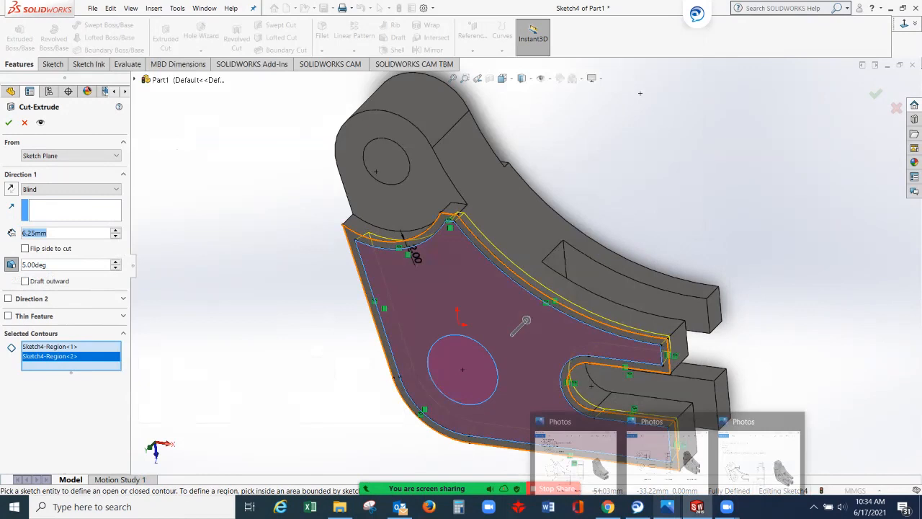
{"action": "left_click", "coordinate": [759, 462]}
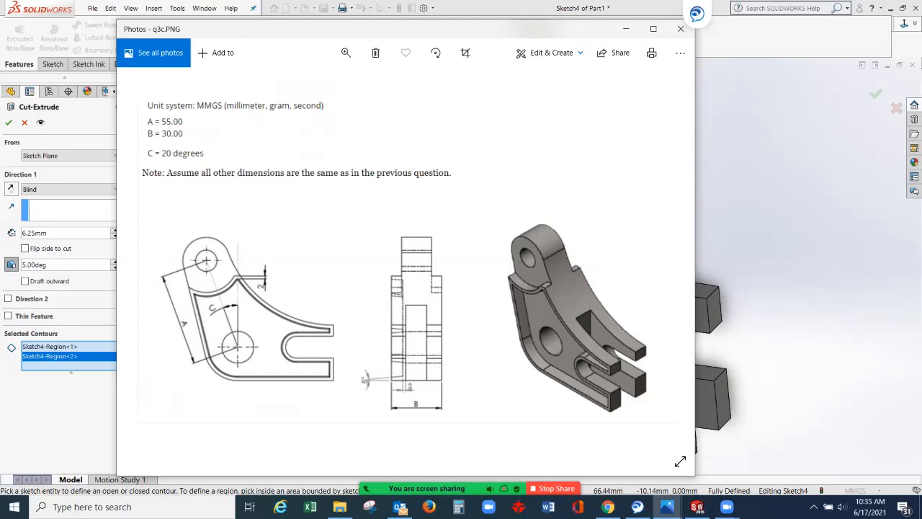
{"action": "mouse_move", "coordinate": [667, 506]}
{"action": "left_click", "coordinate": [666, 450]}
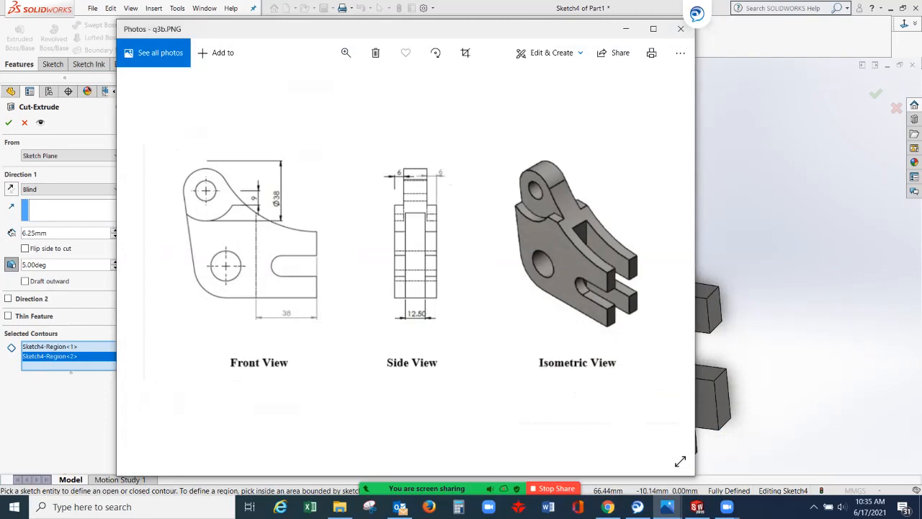
{"action": "mouse_move", "coordinate": [667, 506]}
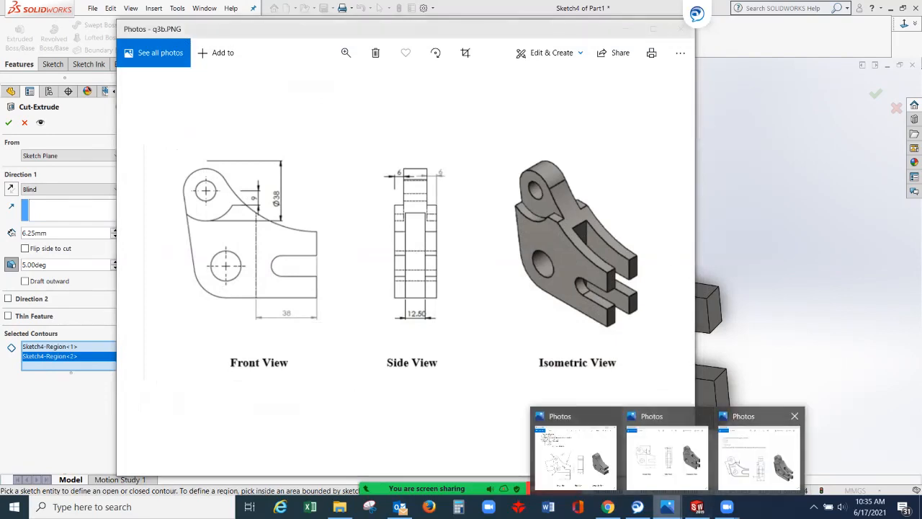
{"action": "left_click", "coordinate": [758, 454]}
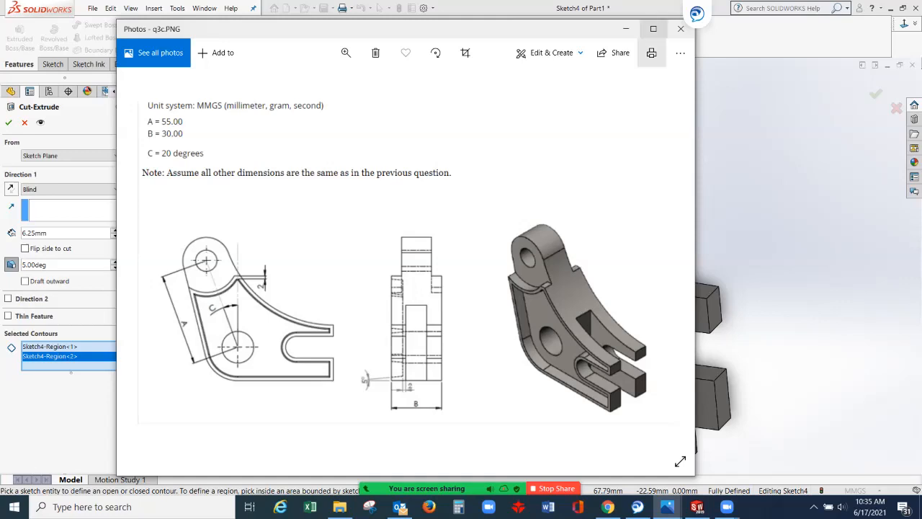
{"action": "key", "text": "Left"}
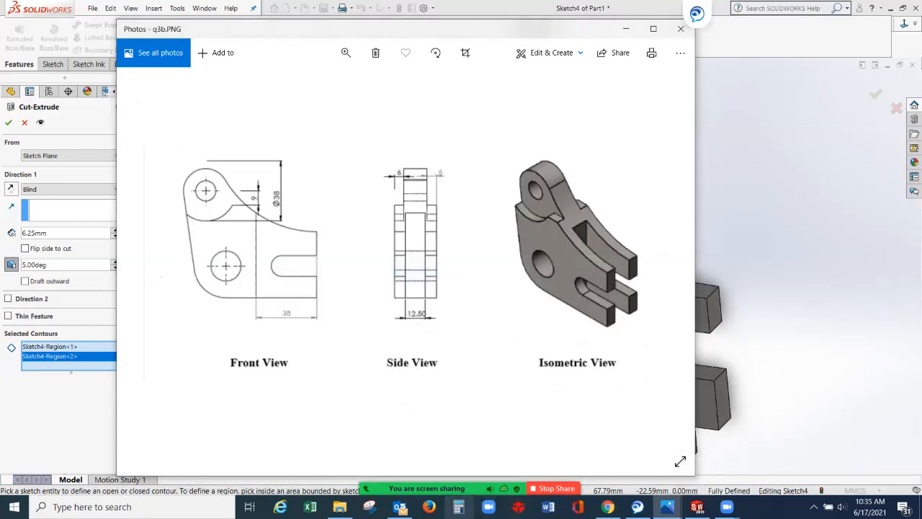
Switch to Calculator, compute 8.25 + 15, and move the calculator window clear of the drawing
{"action": "left_click", "coordinate": [458, 507]}
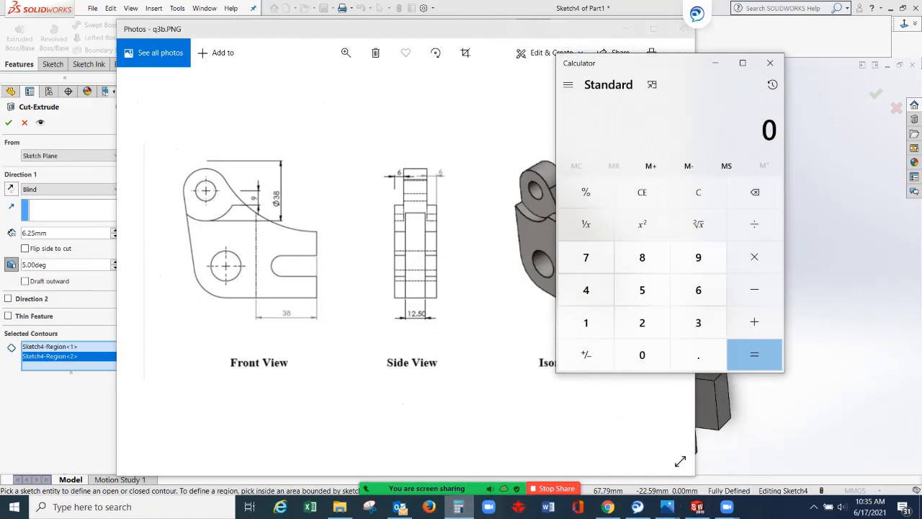
{"action": "left_click", "coordinate": [642, 257]}
{"action": "left_click", "coordinate": [698, 354]}
{"action": "left_click", "coordinate": [642, 322]}
{"action": "left_click", "coordinate": [642, 289]}
{"action": "left_click", "coordinate": [754, 322]}
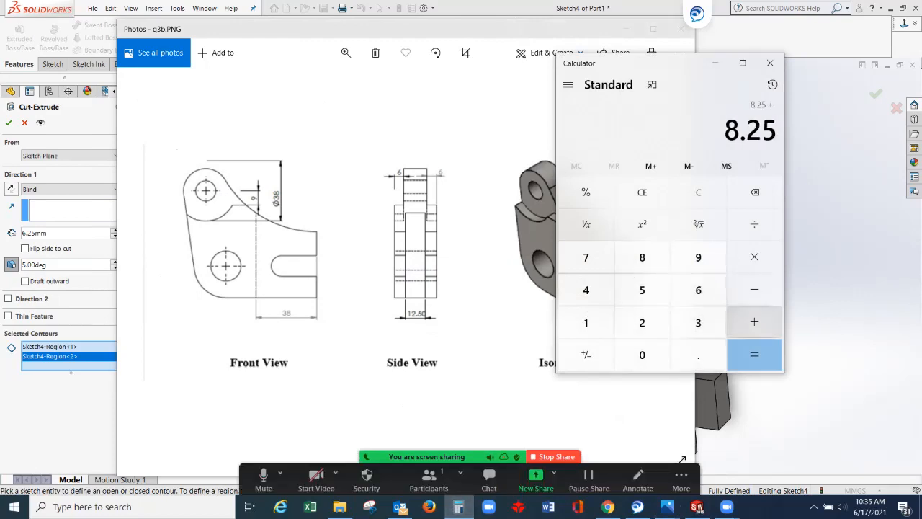
{"action": "left_click", "coordinate": [585, 322]}
{"action": "left_click", "coordinate": [642, 290]}
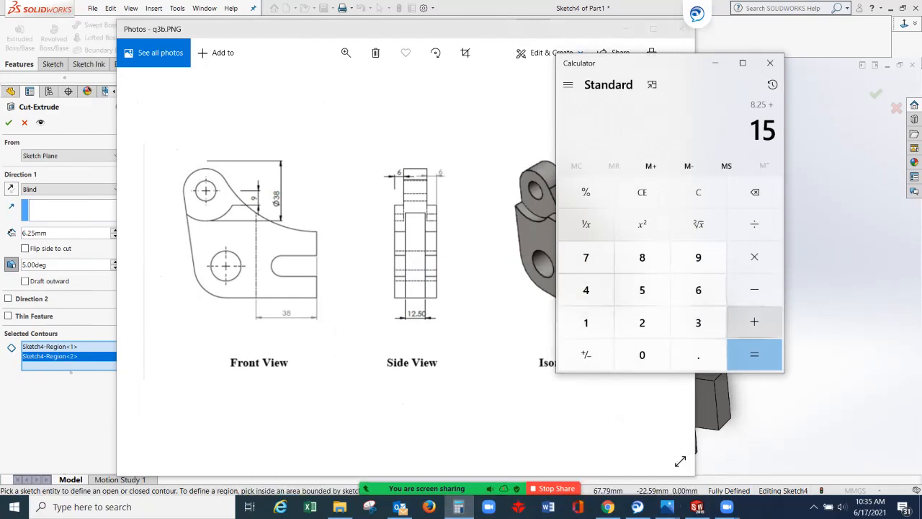
{"action": "left_click", "coordinate": [754, 354]}
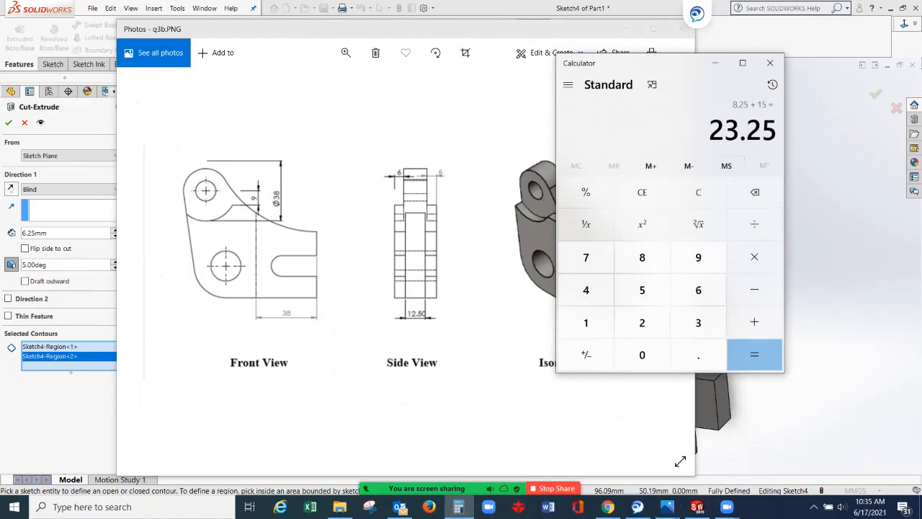
{"action": "left_click_drag", "start_coordinate": [689, 66], "coordinate": [806, 81]}
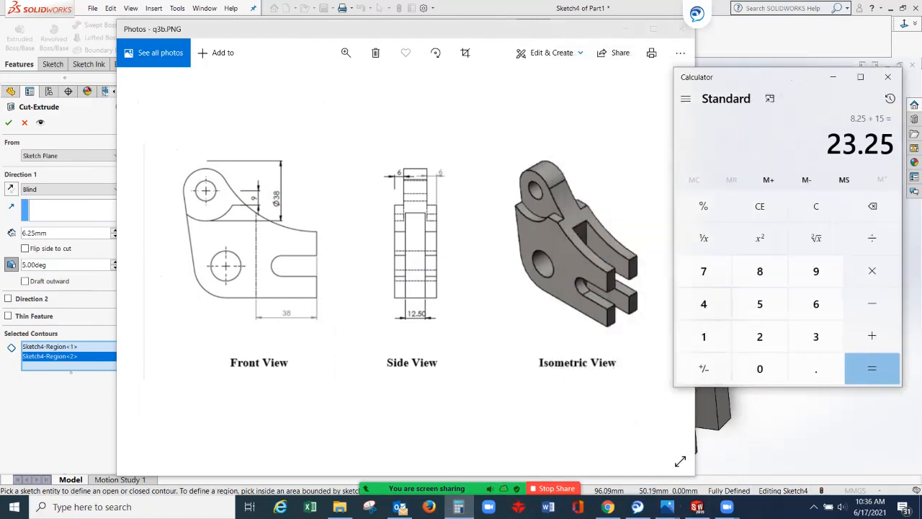
Bring up the q3c.PNG drawing again, clear the calculator, and compute 30 − 23.25
{"action": "mouse_move", "coordinate": [667, 507]}
{"action": "left_click", "coordinate": [759, 450]}
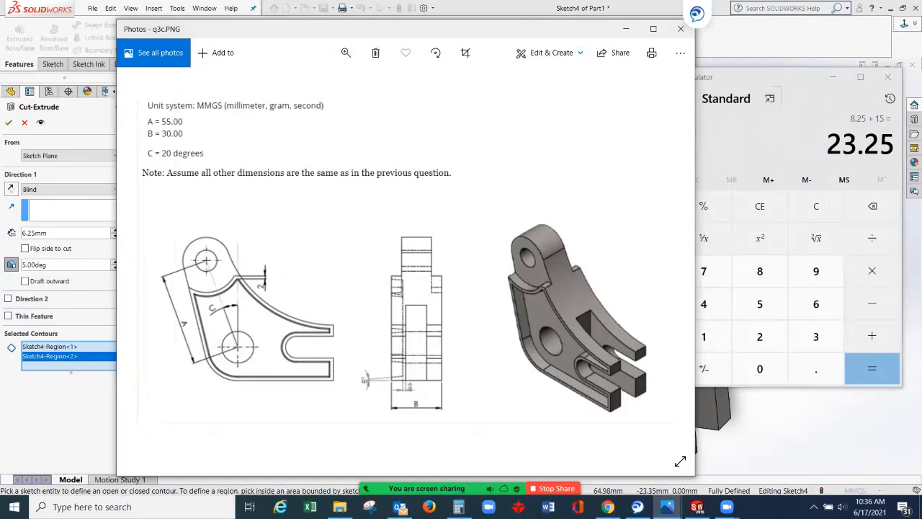
{"action": "left_click", "coordinate": [785, 115]}
{"action": "left_click", "coordinate": [816, 206]}
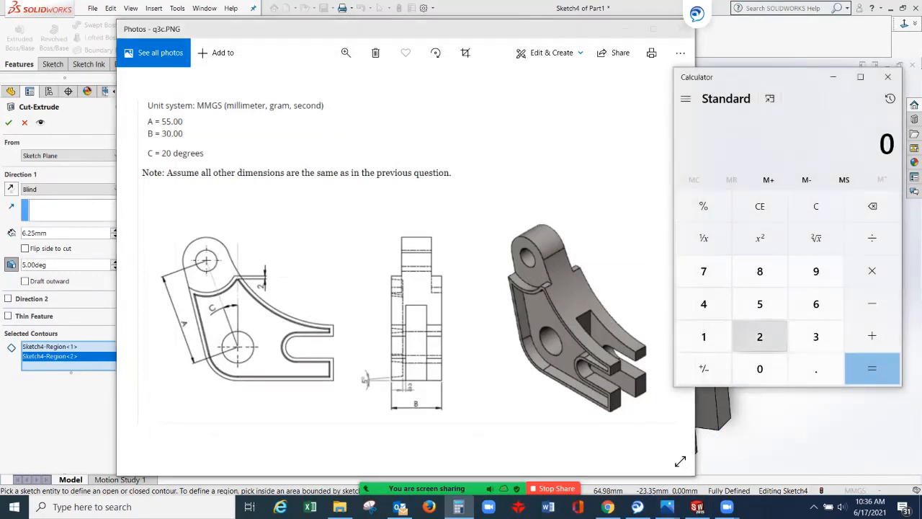
{"action": "left_click", "coordinate": [815, 336]}
{"action": "left_click", "coordinate": [760, 368]}
{"action": "left_click", "coordinate": [872, 303]}
{"action": "left_click", "coordinate": [759, 336]}
{"action": "left_click", "coordinate": [815, 337]}
{"action": "left_click", "coordinate": [815, 368]}
{"action": "left_click", "coordinate": [759, 336]}
{"action": "left_click", "coordinate": [759, 303]}
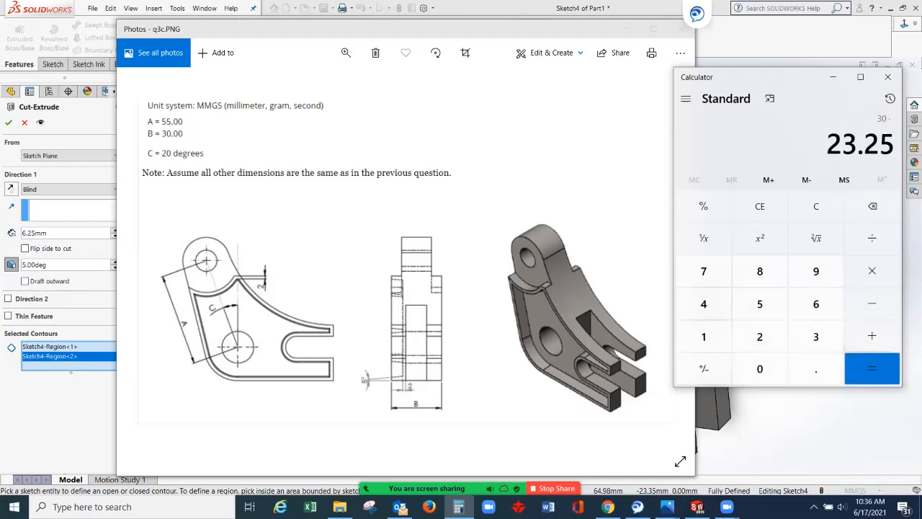
{"action": "left_click", "coordinate": [871, 368]}
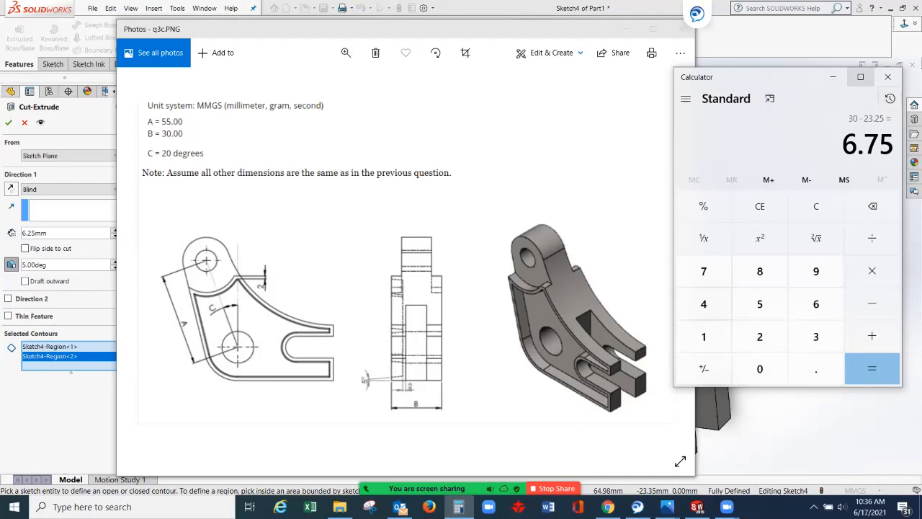
Minimize the calculator, recheck the q3b.PNG side view, and return to the pocket cut in SOLIDWORKS
{"action": "left_click", "coordinate": [833, 76]}
{"action": "key", "text": "Left"}
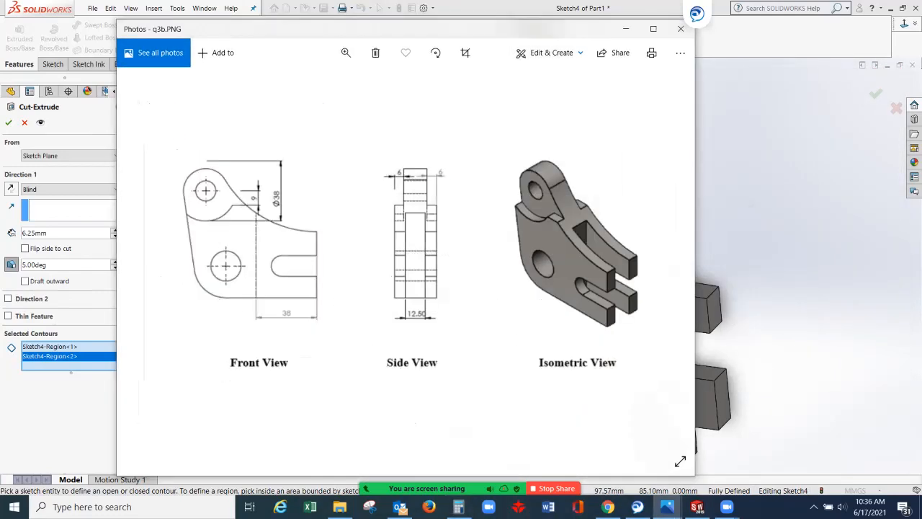
{"action": "left_click", "coordinate": [625, 29]}
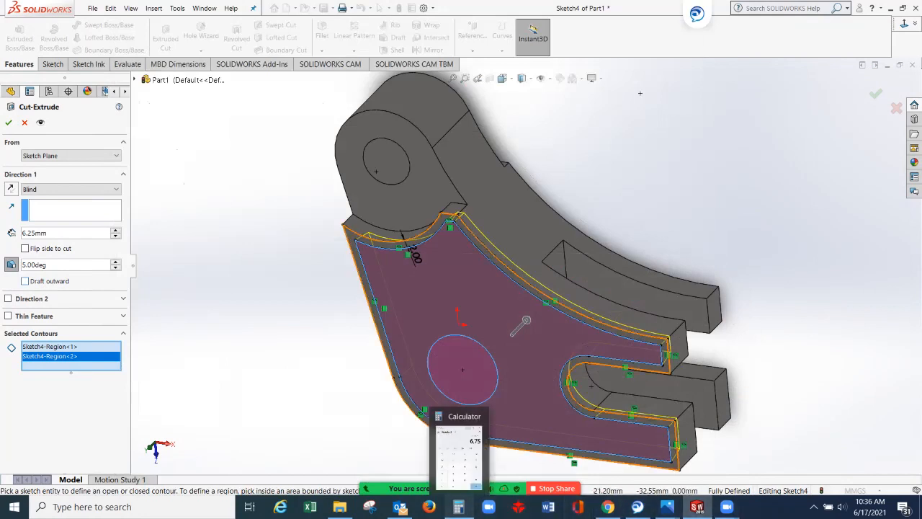
Set the blind depth of the pocket's Cut-Extrude to the calculated 6.75 mm and complete the cut
{"action": "left_click", "coordinate": [458, 507]}
{"action": "left_click", "coordinate": [458, 507]}
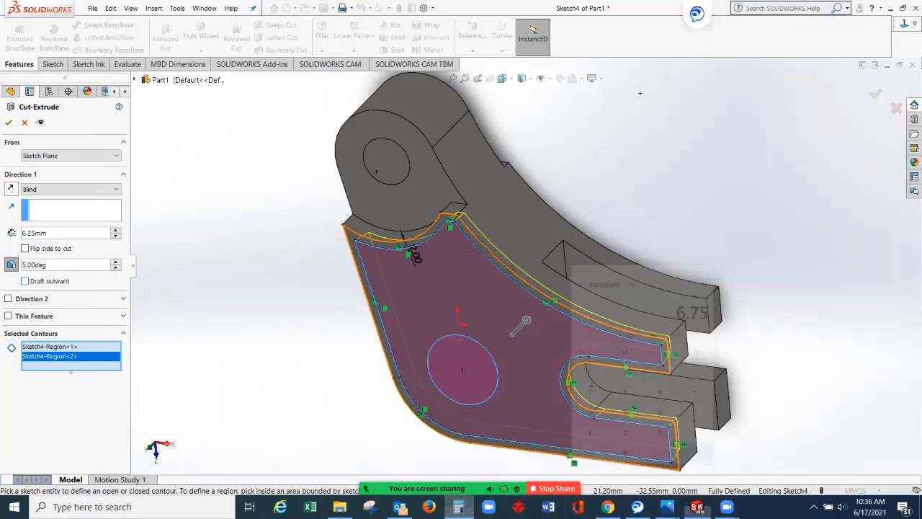
{"action": "left_click_drag", "start_coordinate": [21, 233], "coordinate": [49, 232]}
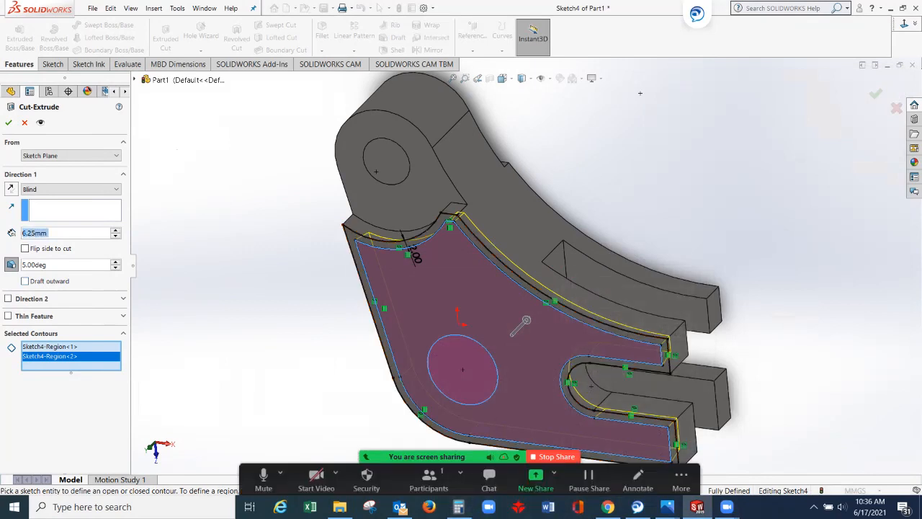
{"action": "type", "text": "6."}
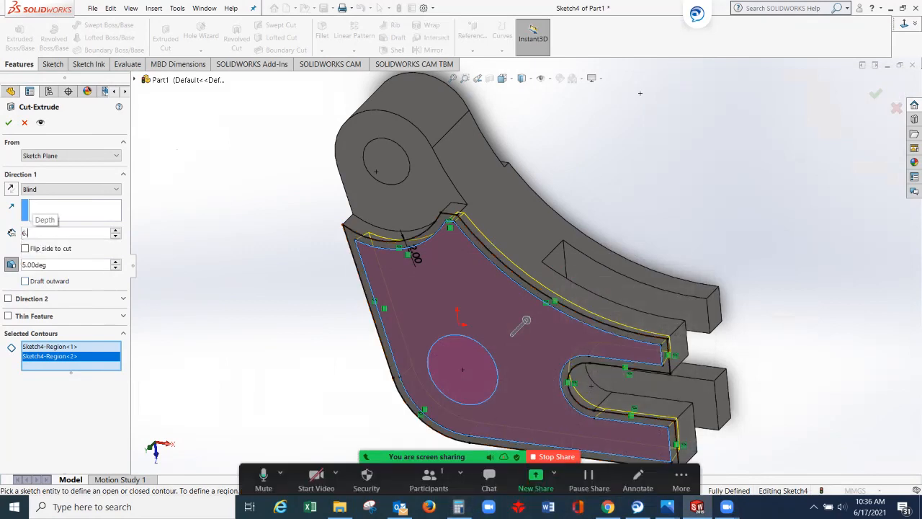
{"action": "type", "text": "7"}
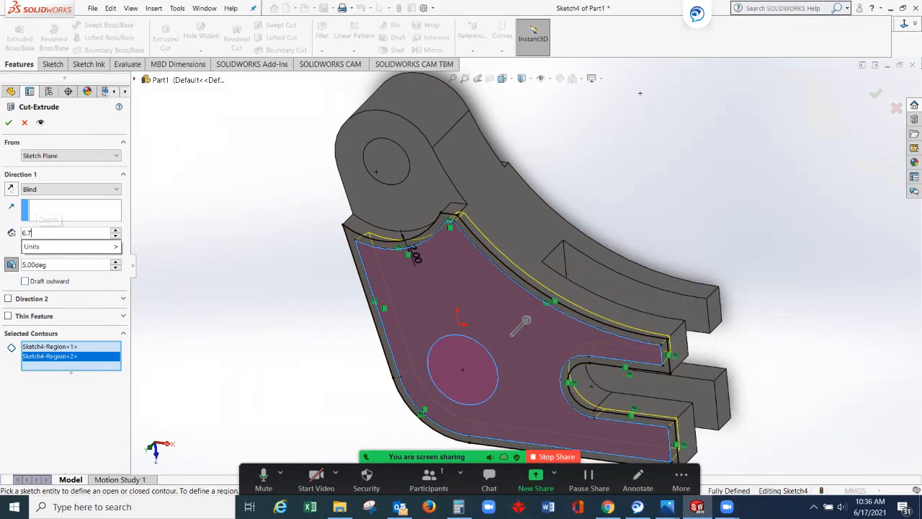
{"action": "type", "text": "5"}
{"action": "key", "text": "Return"}
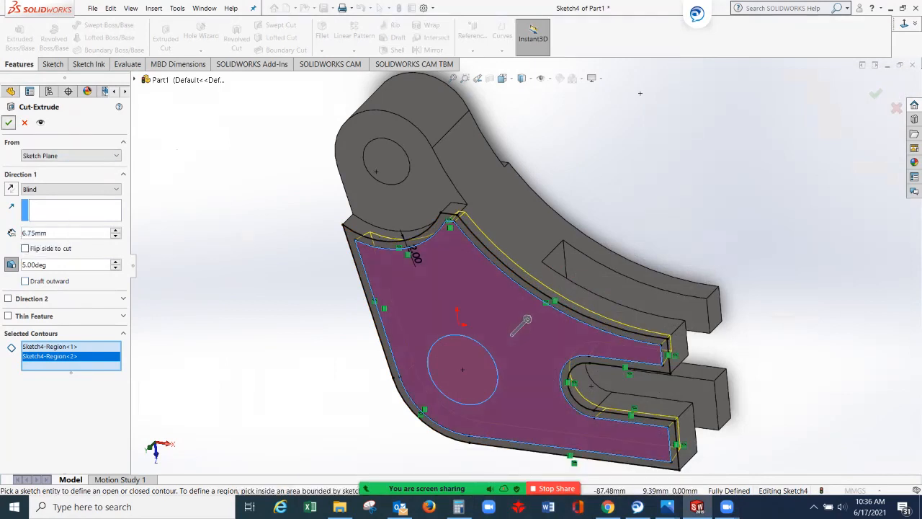
{"action": "left_click", "coordinate": [8, 122]}
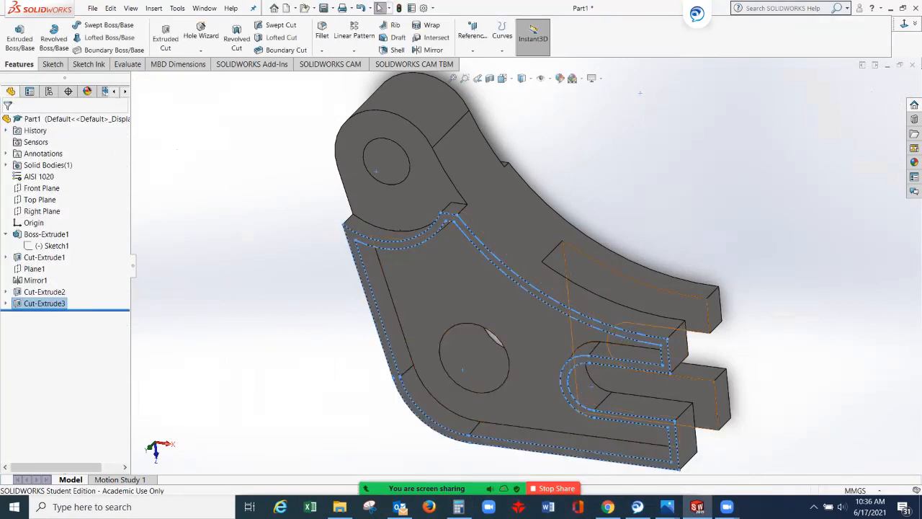
Inspect the finished pocket and read the AISI 1020 bracket's mass in the mass properties report
{"action": "left_click", "coordinate": [784, 314]}
{"action": "mouse_move", "coordinate": [504, 324]}
{"action": "middle_mouse_down"}
{"action": "mouse_move", "coordinate": [429, 310]}
{"action": "mouse_move", "coordinate": [479, 317]}
{"action": "mouse_move", "coordinate": [432, 319]}
{"action": "mouse_move", "coordinate": [506, 314]}
{"action": "middle_mouse_up"}
{"action": "mouse_move", "coordinate": [363, 288]}
{"action": "middle_mouse_down"}
{"action": "mouse_move", "coordinate": [410, 297]}
{"action": "mouse_move", "coordinate": [408, 305]}
{"action": "mouse_move", "coordinate": [379, 301]}
{"action": "mouse_move", "coordinate": [378, 291]}
{"action": "middle_mouse_up"}
{"action": "scroll", "coordinate": [372, 288], "scroll_direction": "up", "scroll_amount": 2}
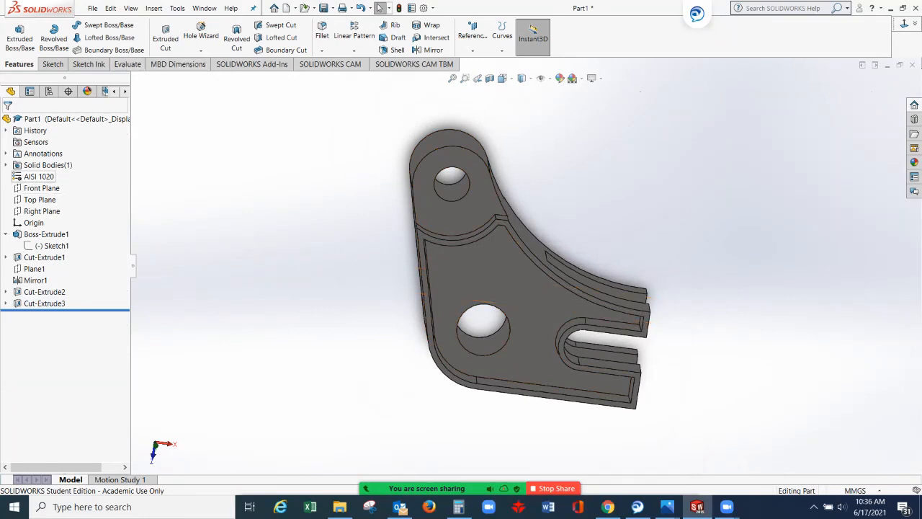
{"action": "left_click", "coordinate": [127, 64]}
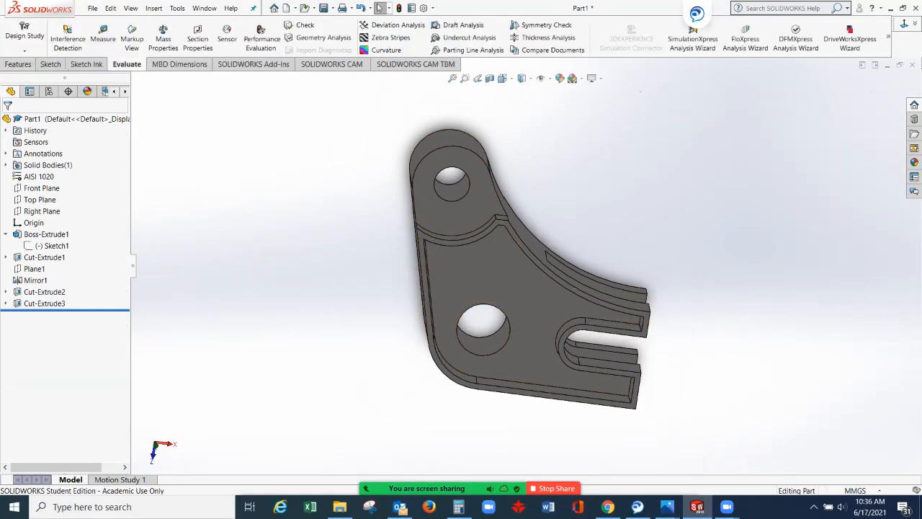
{"action": "left_click", "coordinate": [163, 38]}
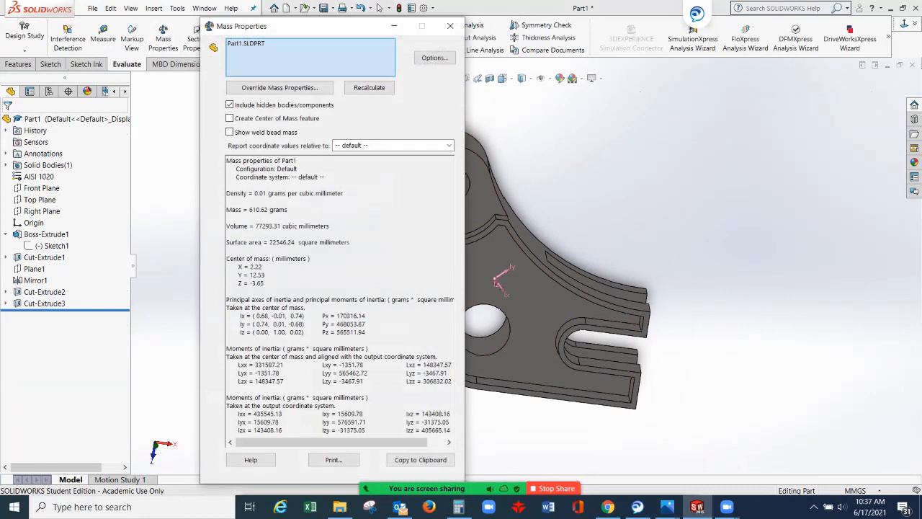
{"action": "left_click_drag", "start_coordinate": [226, 209], "coordinate": [289, 214]}
{"action": "left_click", "coordinate": [288, 209]}
{"action": "left_click", "coordinate": [450, 26]}
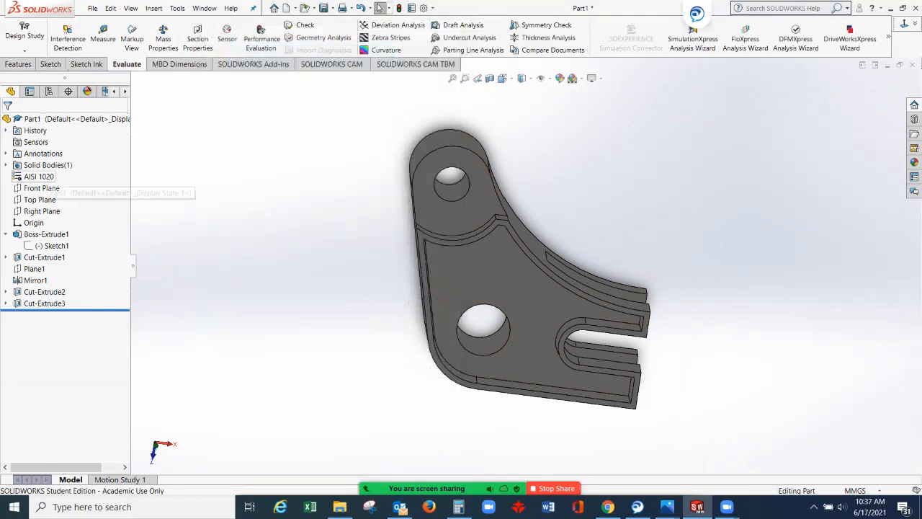
Change the bracket's material to Commercially Pure titanium (Ti-55) from the Titanium Alloys category
{"action": "right_click", "coordinate": [49, 178]}
{"action": "left_click", "coordinate": [85, 185]}
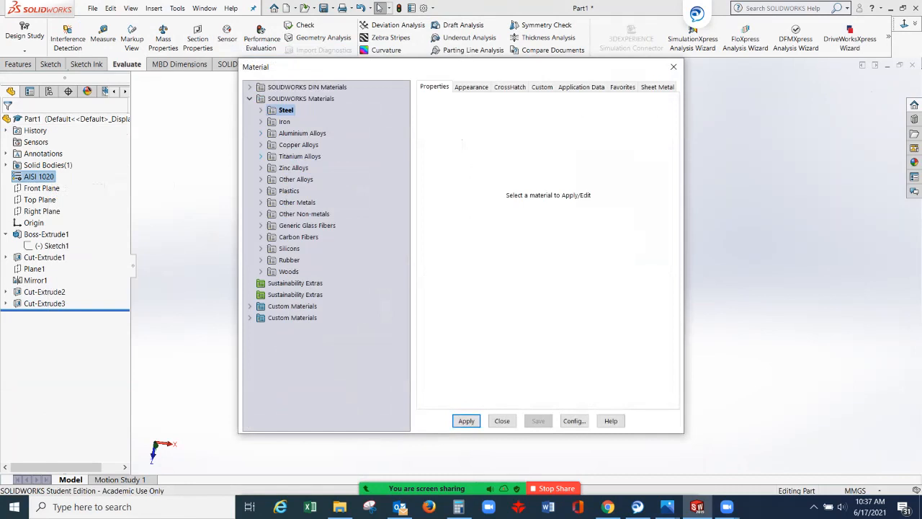
{"action": "left_click", "coordinate": [261, 156]}
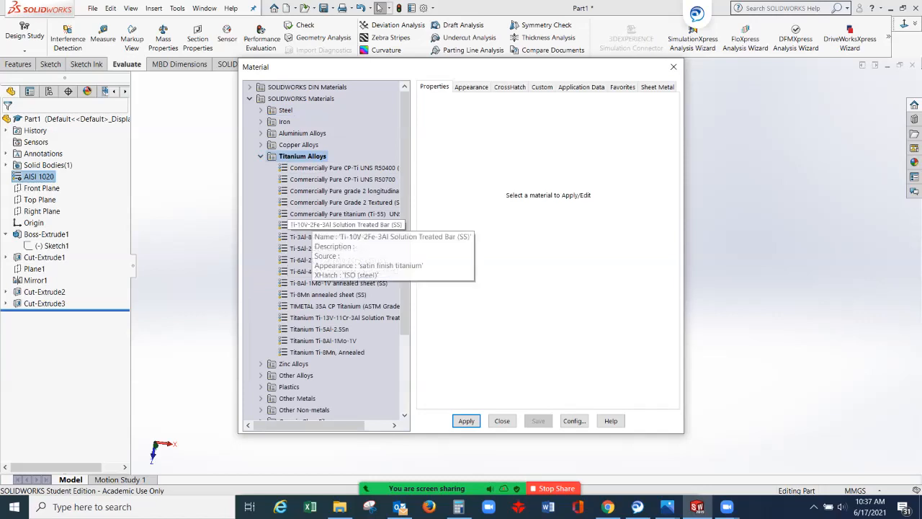
{"action": "left_click", "coordinate": [313, 214]}
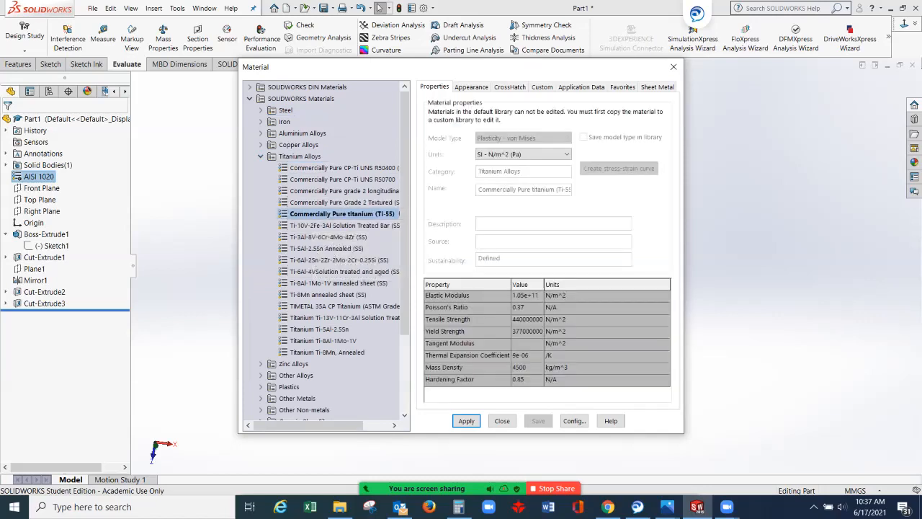
{"action": "left_click", "coordinate": [466, 421]}
{"action": "left_click", "coordinate": [502, 421]}
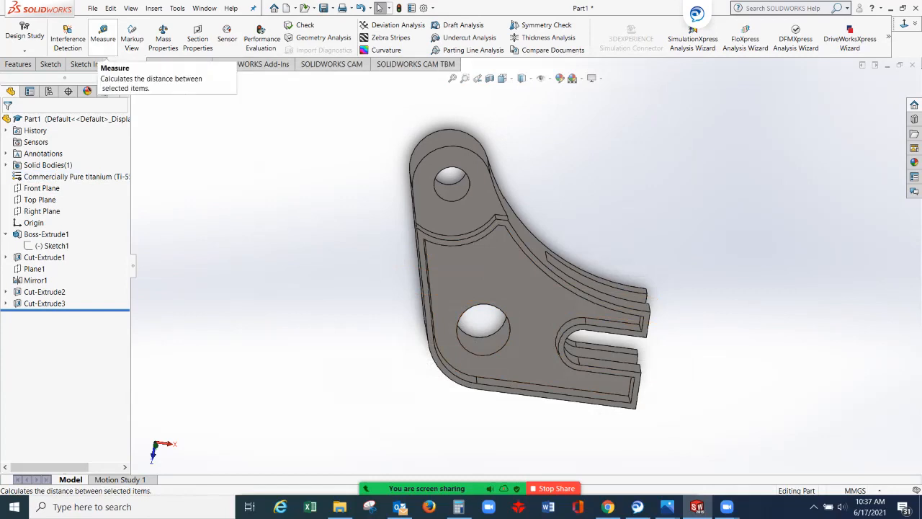
Read the titanium bracket's mass in the mass properties report and show the part in isometric view
{"action": "left_click", "coordinate": [162, 38]}
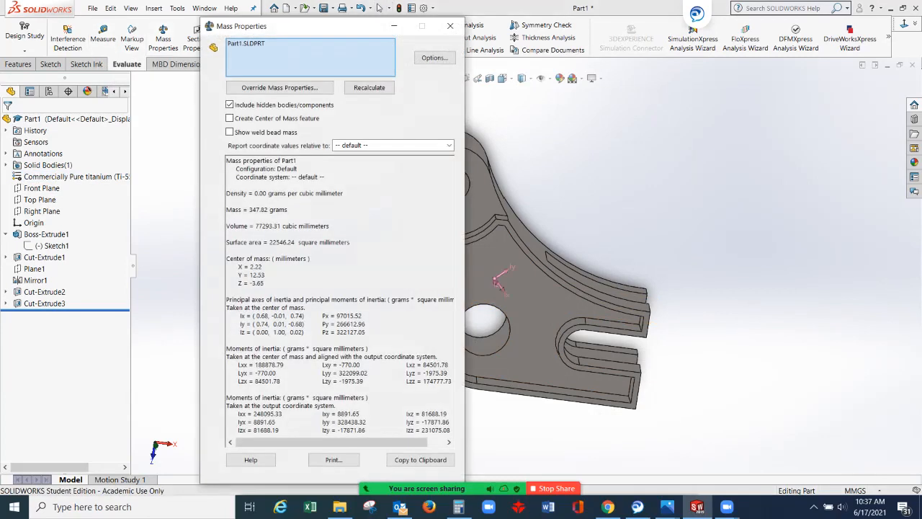
{"action": "mouse_move", "coordinate": [237, 209]}
{"action": "left_mouse_down"}
{"action": "mouse_move", "coordinate": [285, 209]}
{"action": "mouse_move", "coordinate": [227, 217]}
{"action": "left_mouse_up"}
{"action": "left_click", "coordinate": [450, 26]}
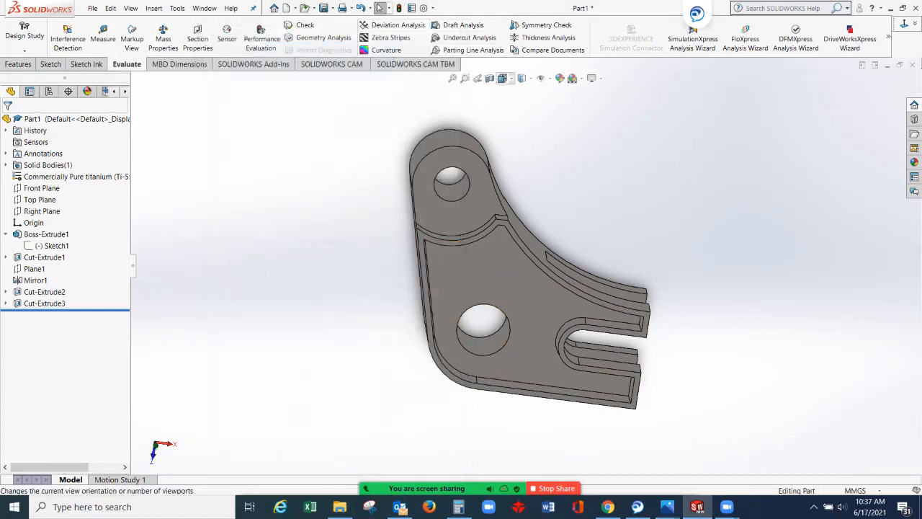
{"action": "left_click", "coordinate": [502, 79]}
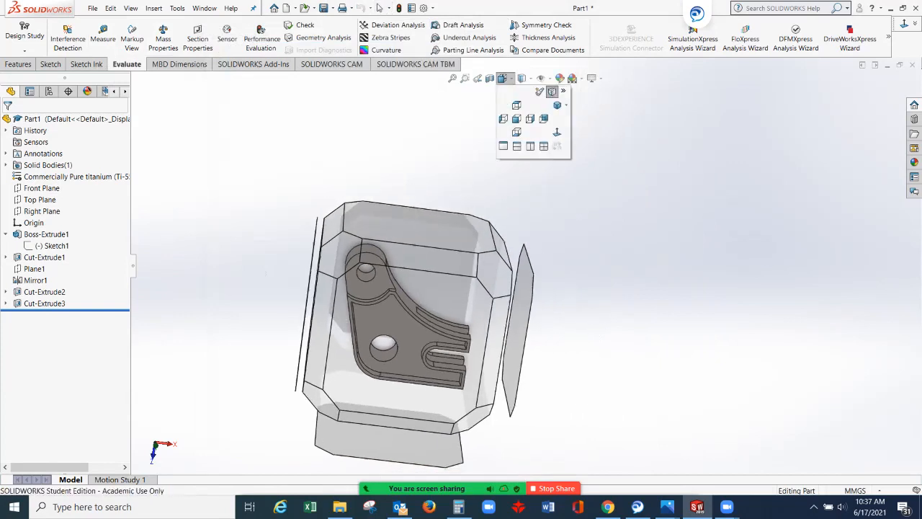
{"action": "left_click", "coordinate": [556, 105]}
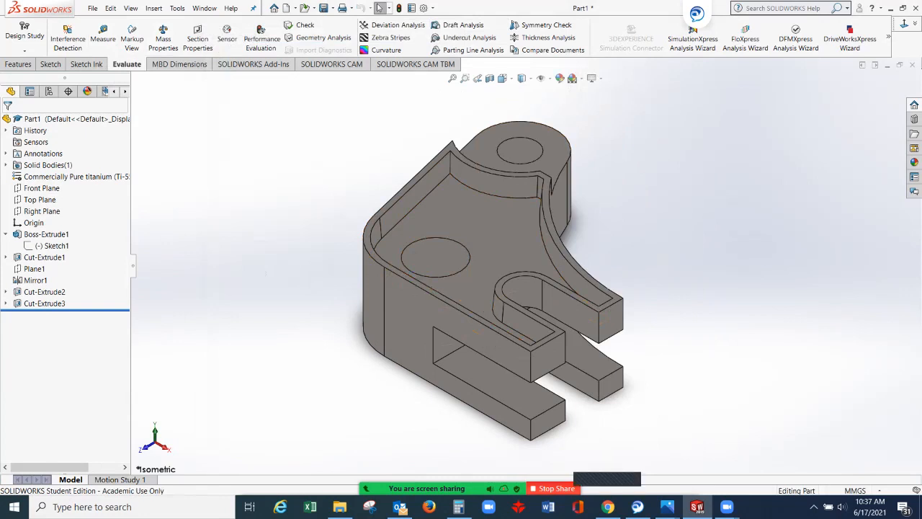
{"action": "mouse_move", "coordinate": [469, 488]}
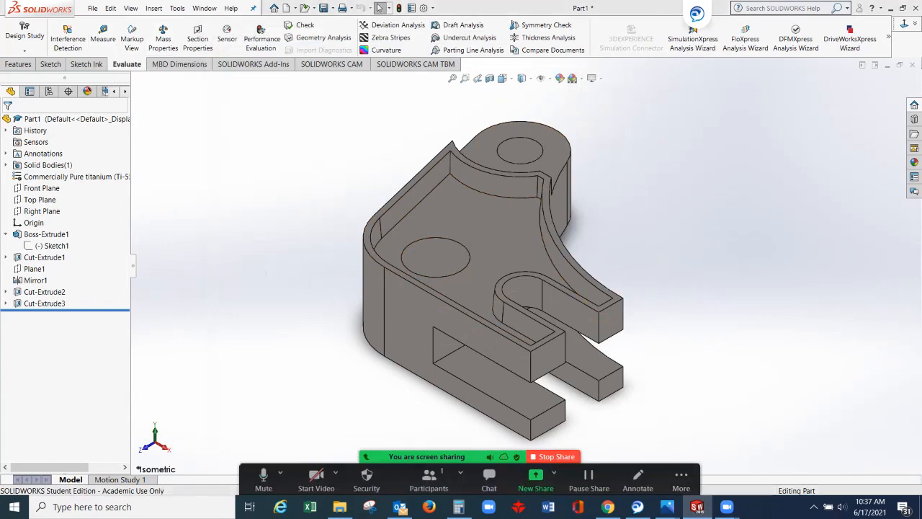
{"action": "left_click", "coordinate": [681, 480]}
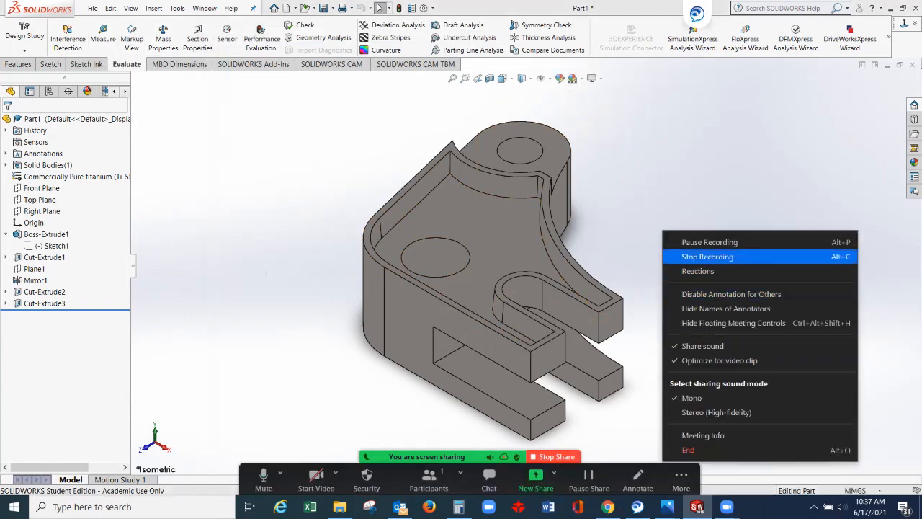